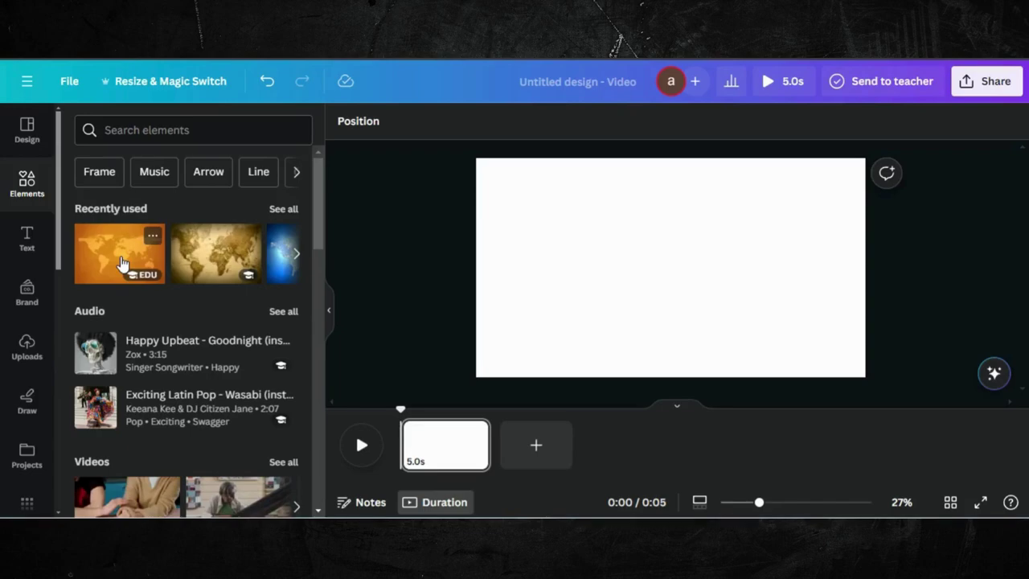
# Add the orange world-map image from Recently used to the blank video slide
pyautogui.click(121, 263)
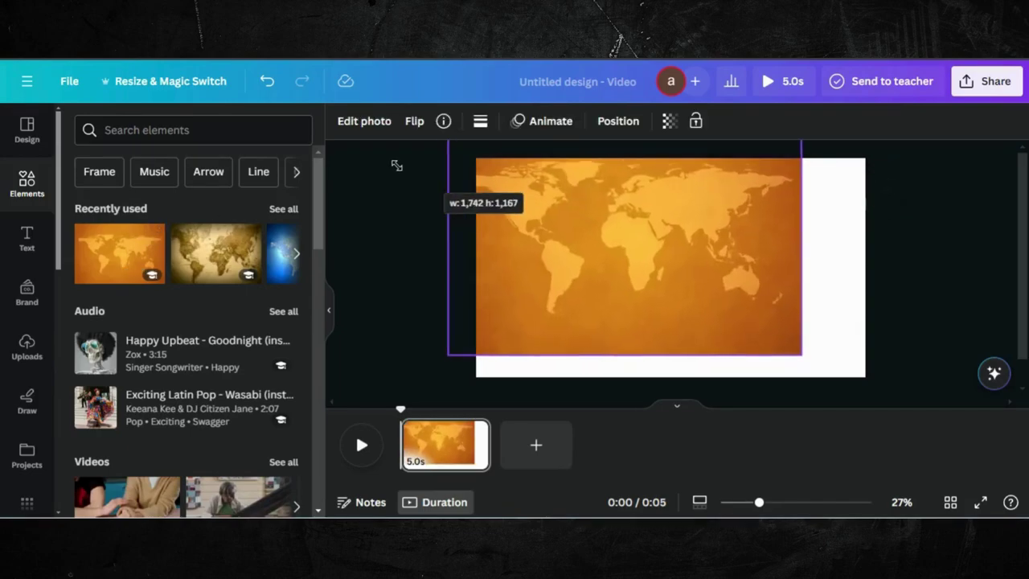
# Stretch the map to fill the whole slide and add two heading text boxes
pyautogui.moveTo(539, 179); pyautogui.dragTo(435, 110)
pyautogui.moveTo(802, 355); pyautogui.dragTo(926, 396)
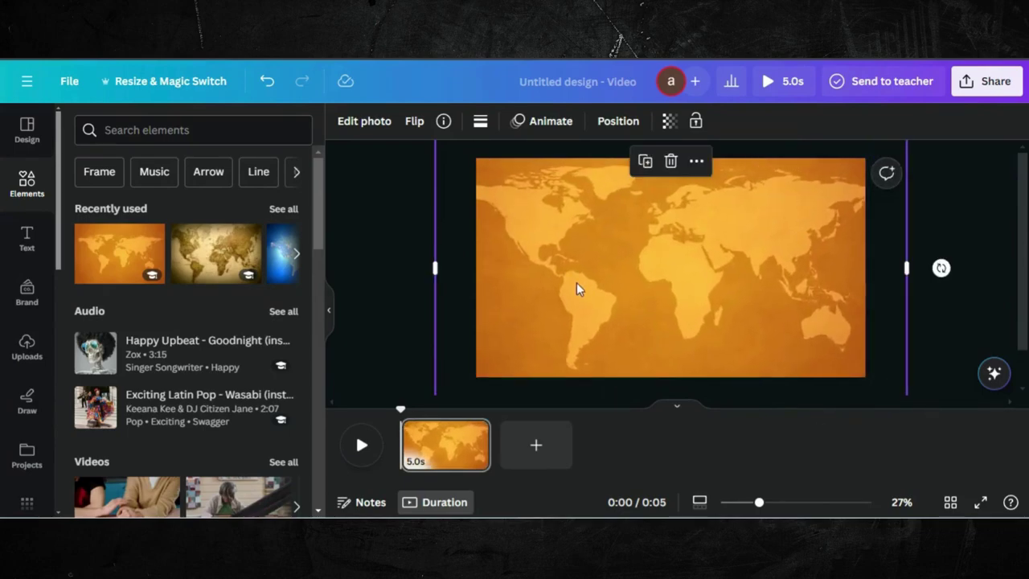
pyautogui.click(27, 241)
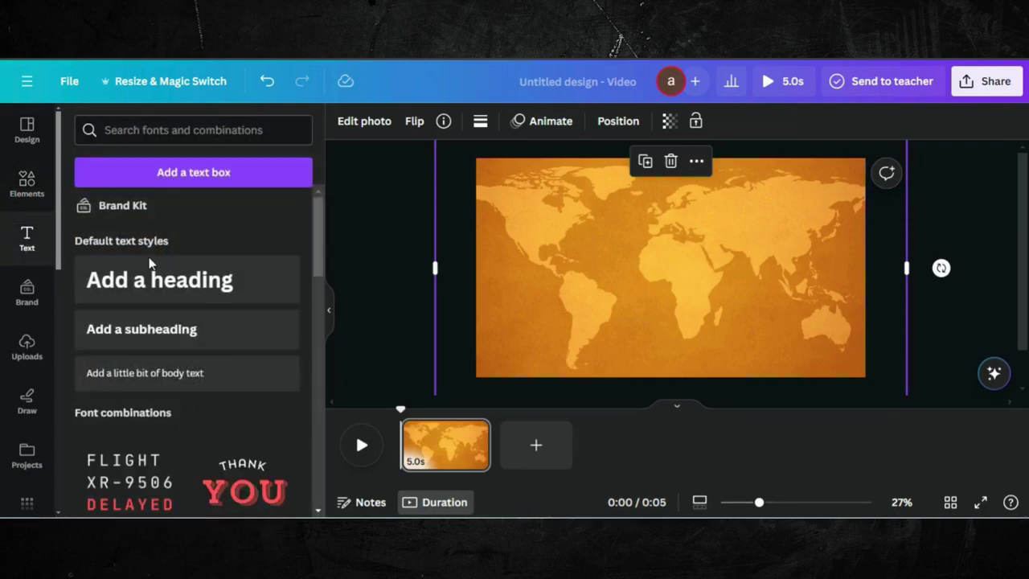
pyautogui.click(155, 285)
pyautogui.click(154, 285)
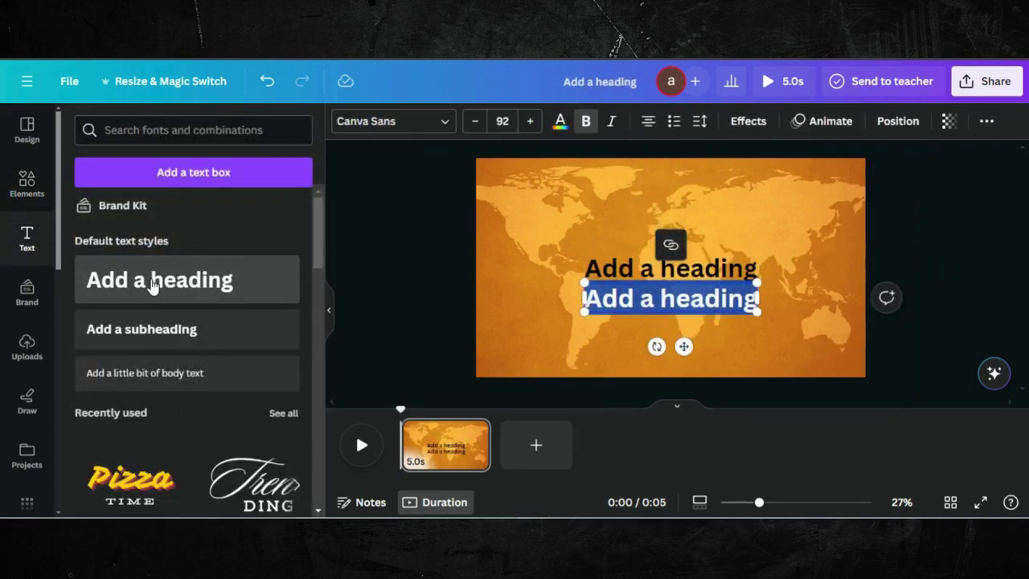
# Retype the upper heading as 'Canada'
pyautogui.click(638, 268)
pyautogui.click(637, 264)
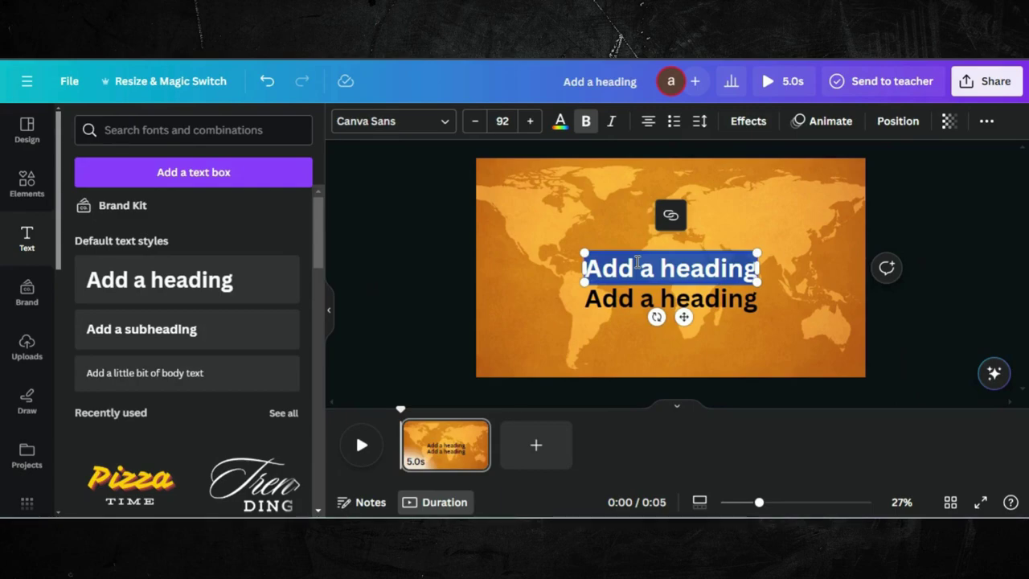
pyautogui.write('CA')
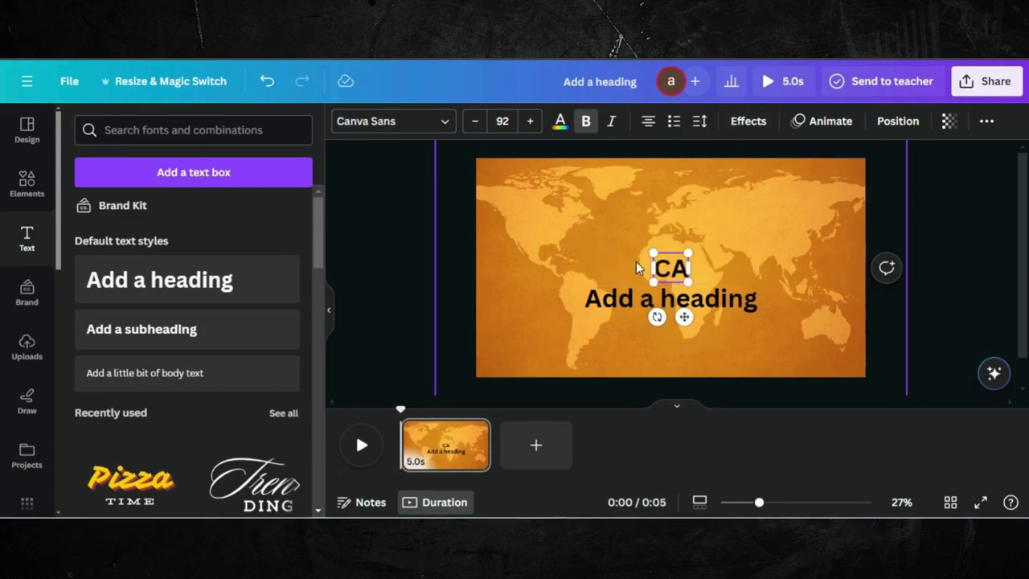
pyautogui.press('BackSpace')
pyautogui.write('anad')
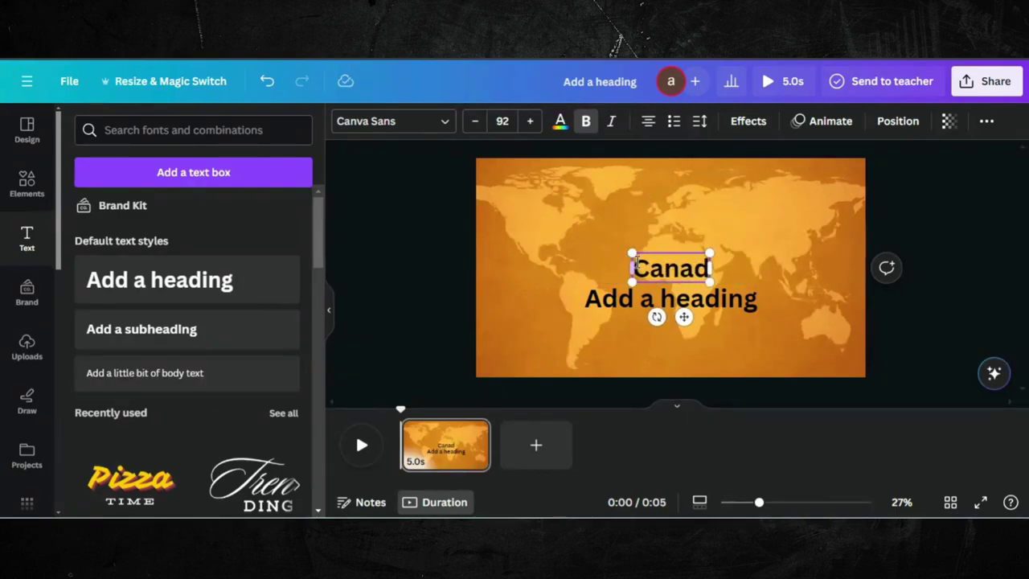
pyautogui.write('a')
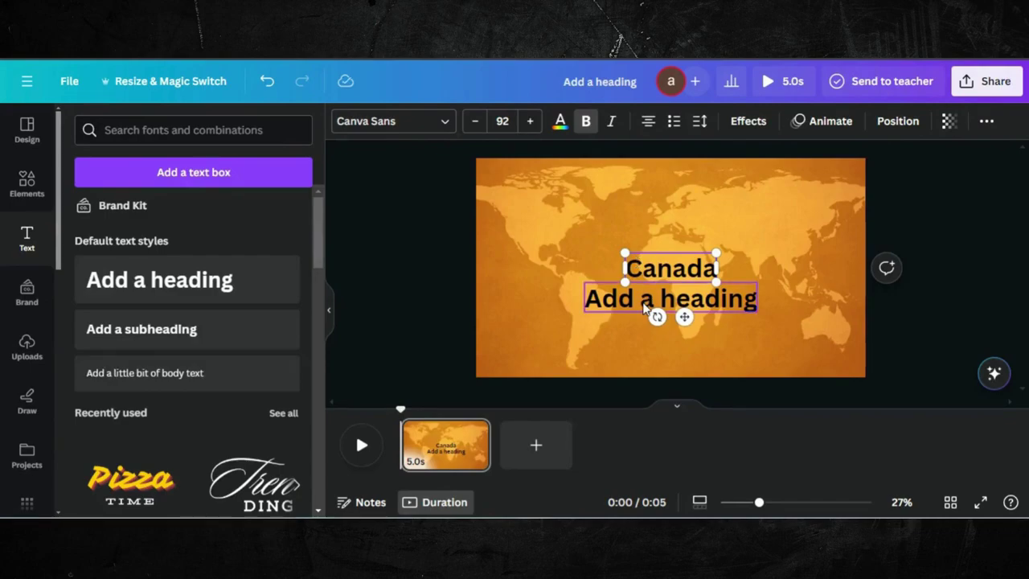
# Retype the second heading as 'Denmark'
pyautogui.click(645, 306)
pyautogui.click(645, 301)
pyautogui.write('D')
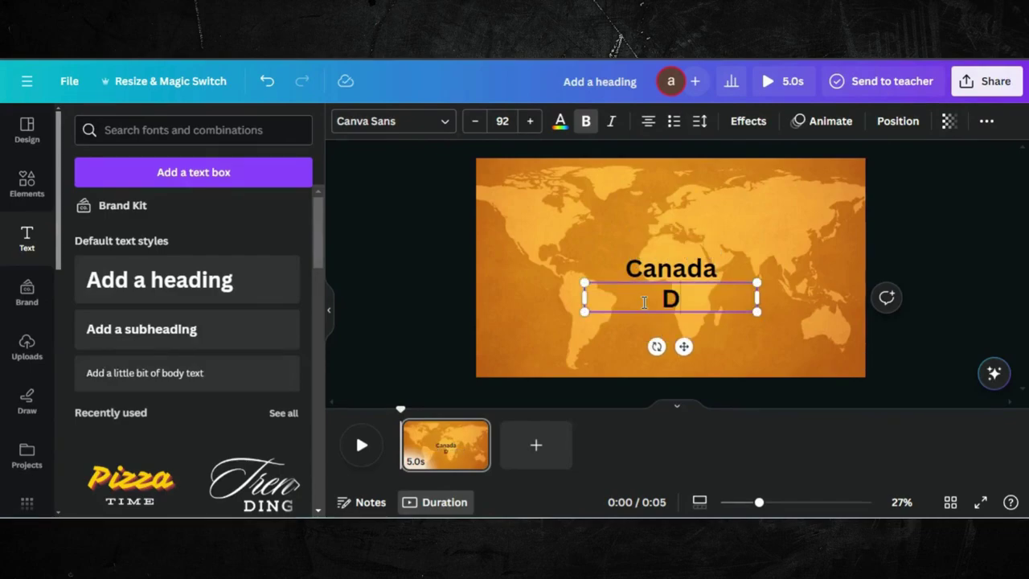
pyautogui.write('em')
pyautogui.press('BackSpace')
pyautogui.write('nmark')
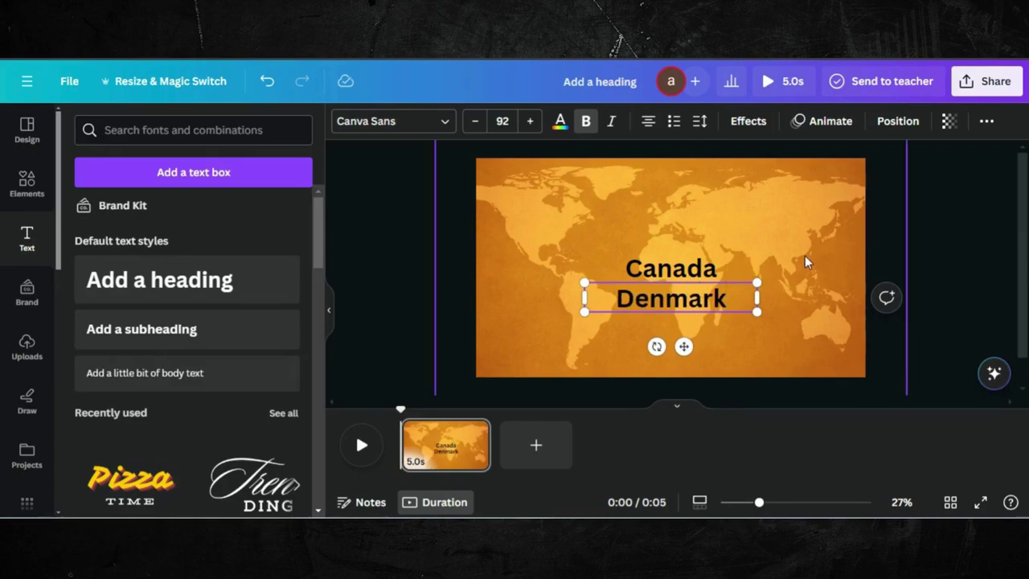
pyautogui.click(798, 250)
# Move Canada left and Denmark up-right, then add two tiny red location pins
pyautogui.moveTo(666, 259)
pyautogui.mouseDown()
pyautogui.moveTo(579, 288)
pyautogui.moveTo(546, 242)
pyautogui.mouseUp()
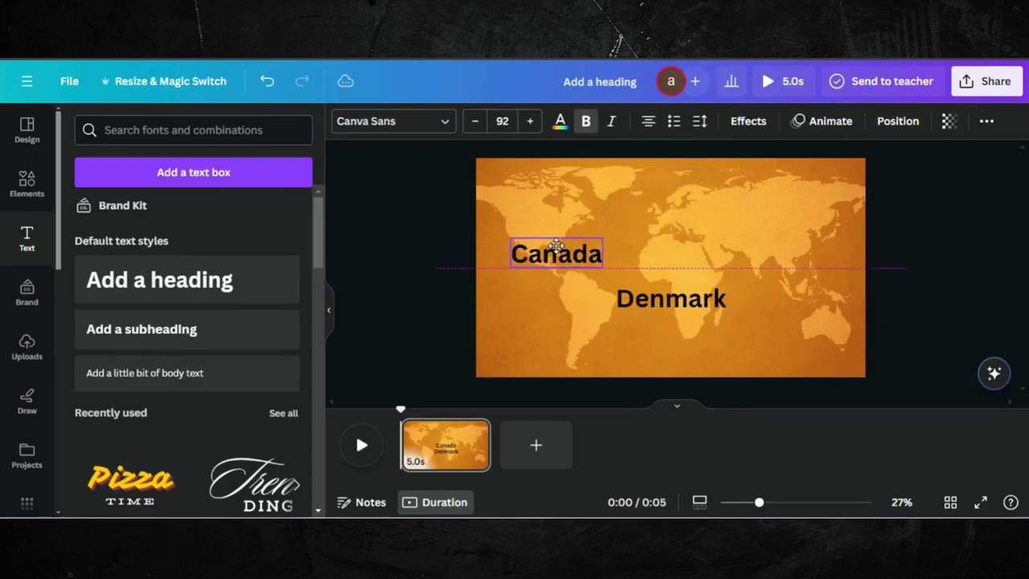
pyautogui.moveTo(694, 309); pyautogui.dragTo(781, 235)
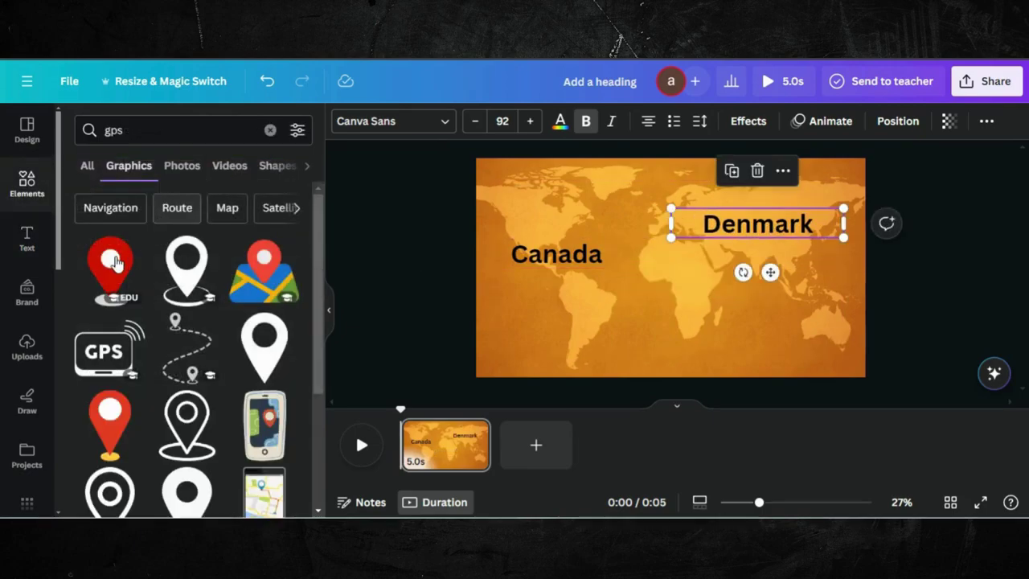
pyautogui.click(110, 266)
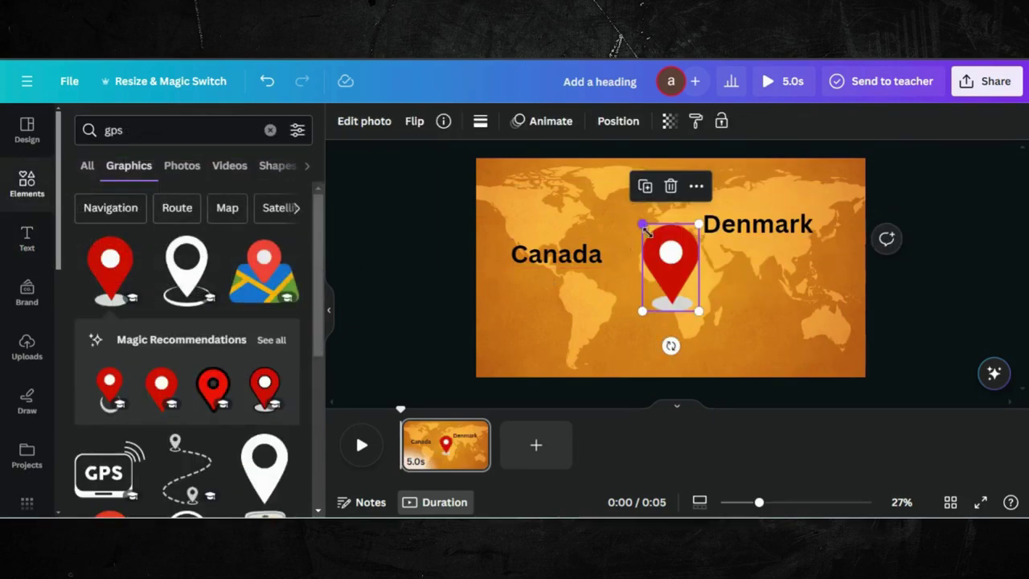
pyautogui.moveTo(642, 226)
pyautogui.mouseDown()
pyautogui.moveTo(686, 291)
pyautogui.moveTo(591, 302)
pyautogui.moveTo(598, 310)
pyautogui.moveTo(671, 266)
pyautogui.mouseUp()
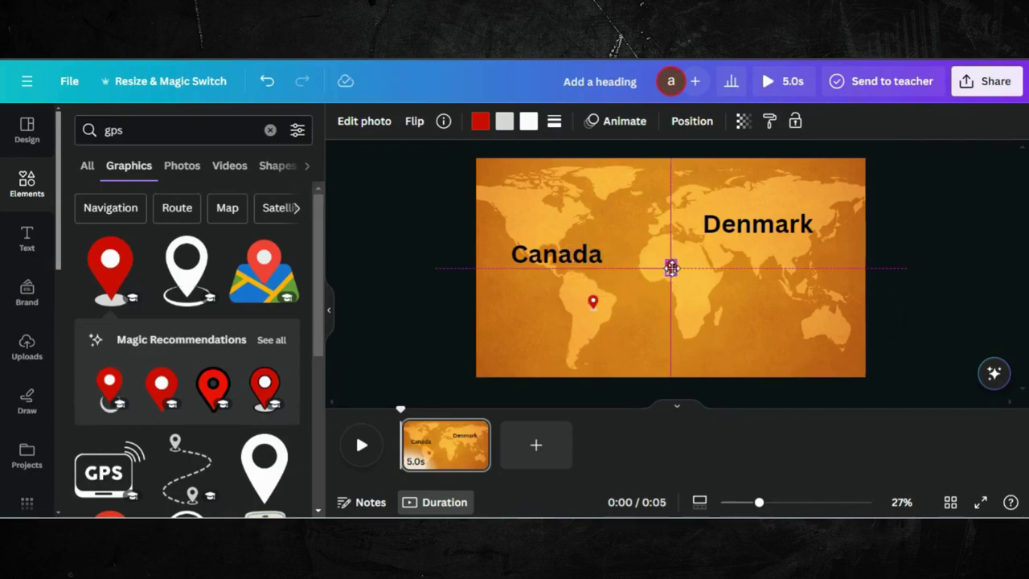
pyautogui.moveTo(671, 266); pyautogui.dragTo(666, 260)
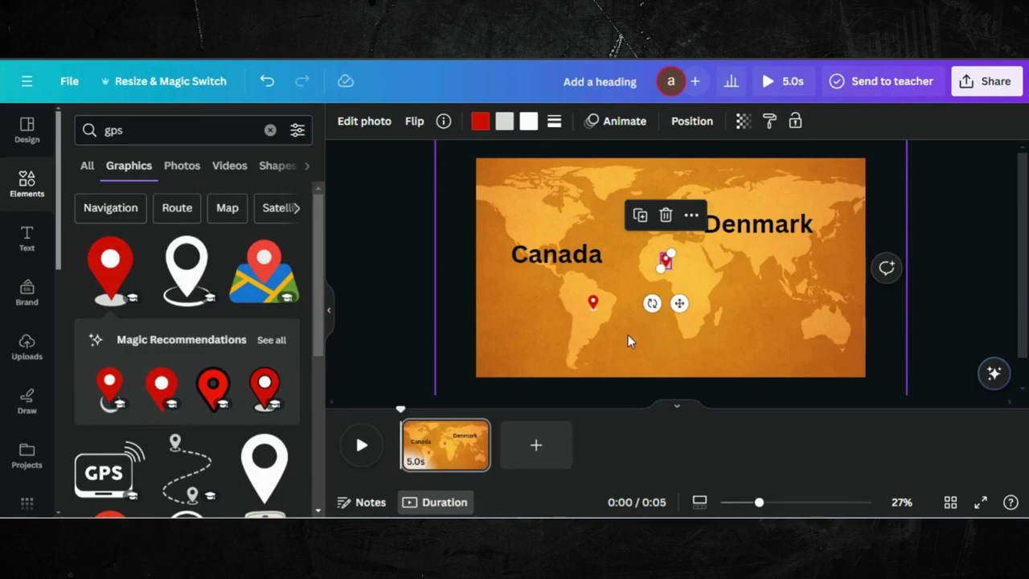
# Add a white heading reading '-------------' as the dashed route line
pyautogui.click(28, 238)
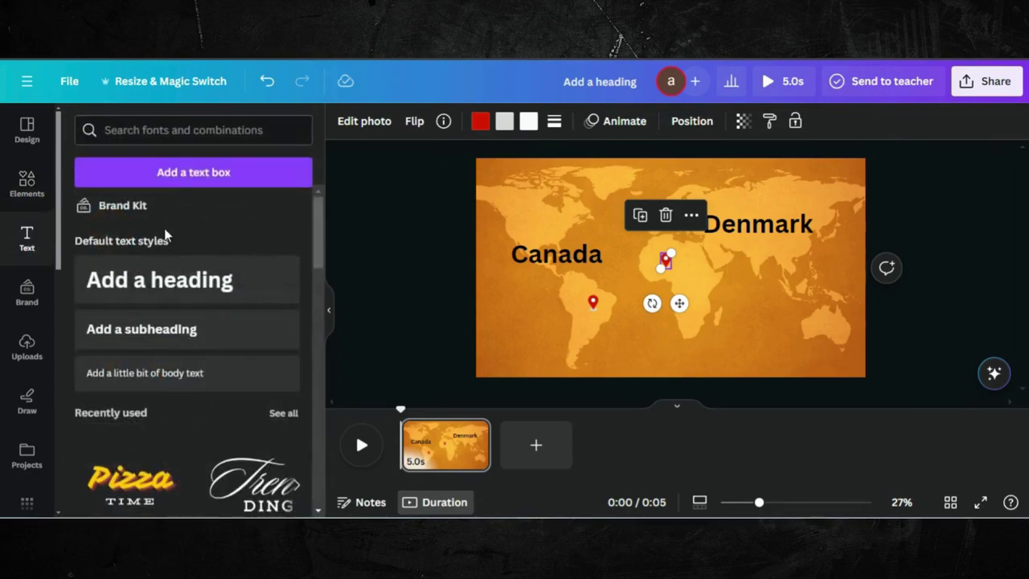
pyautogui.click(160, 280)
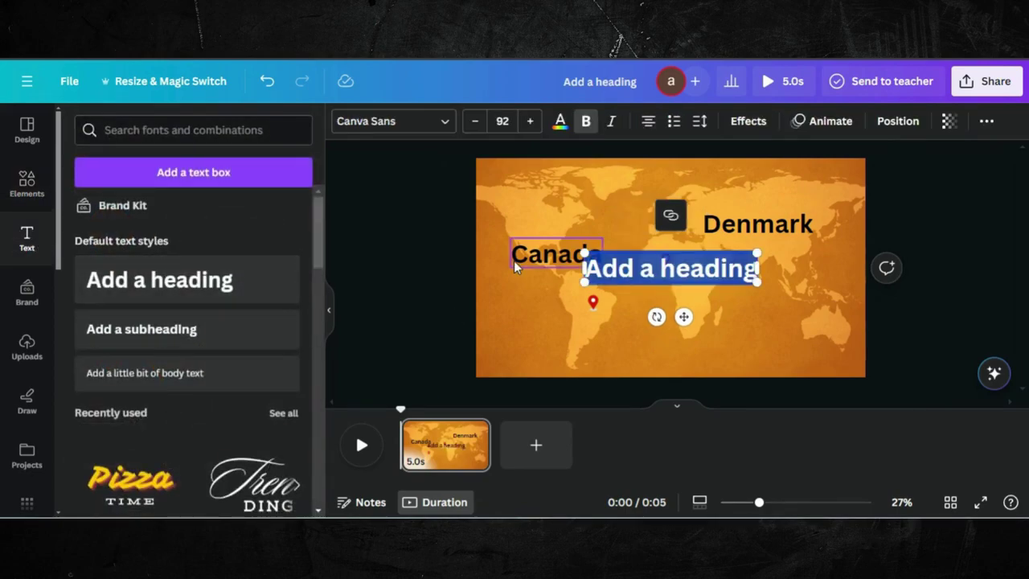
pyautogui.press('BackSpace')
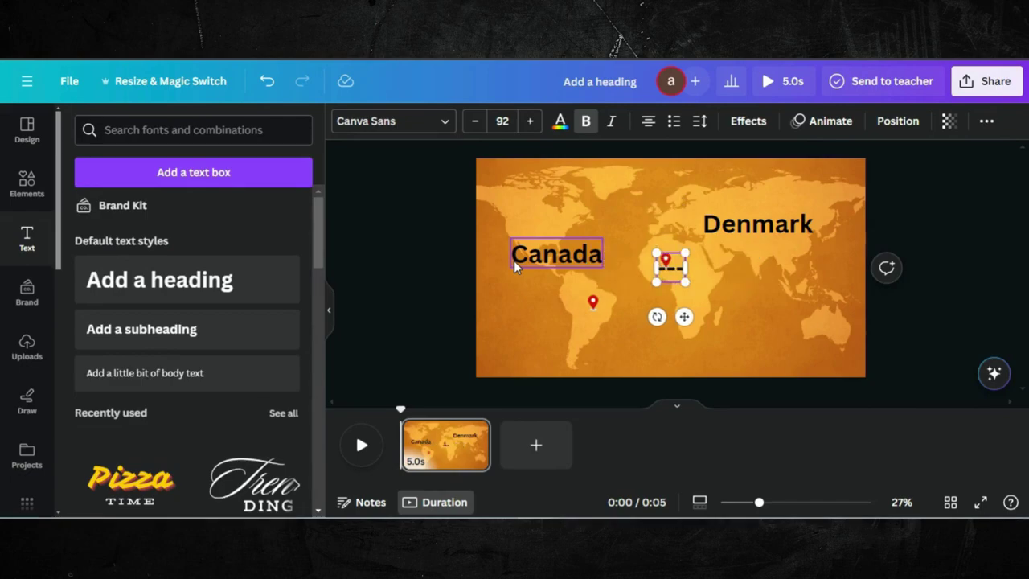
pyautogui.write('-------------')
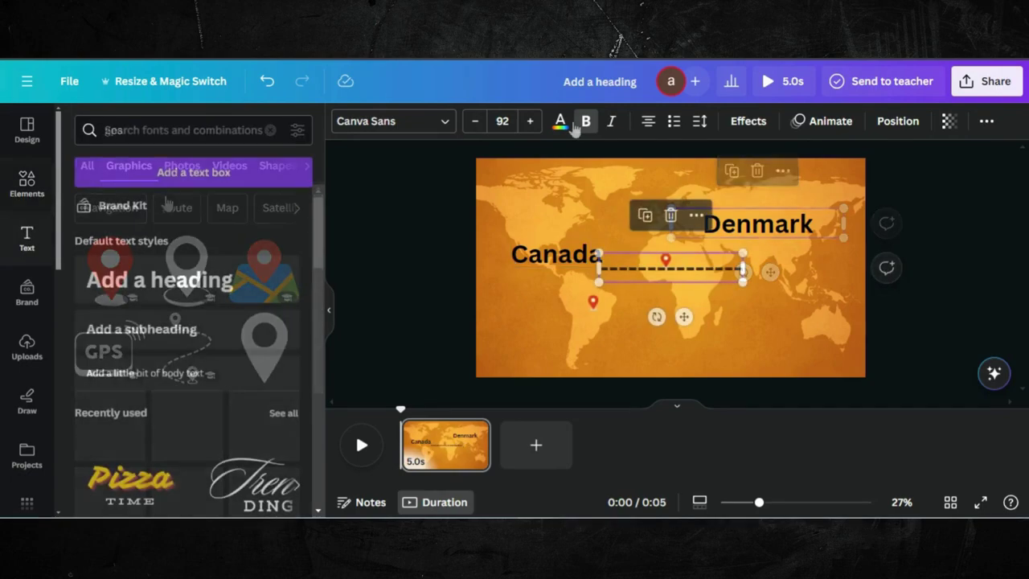
pyautogui.click(560, 122)
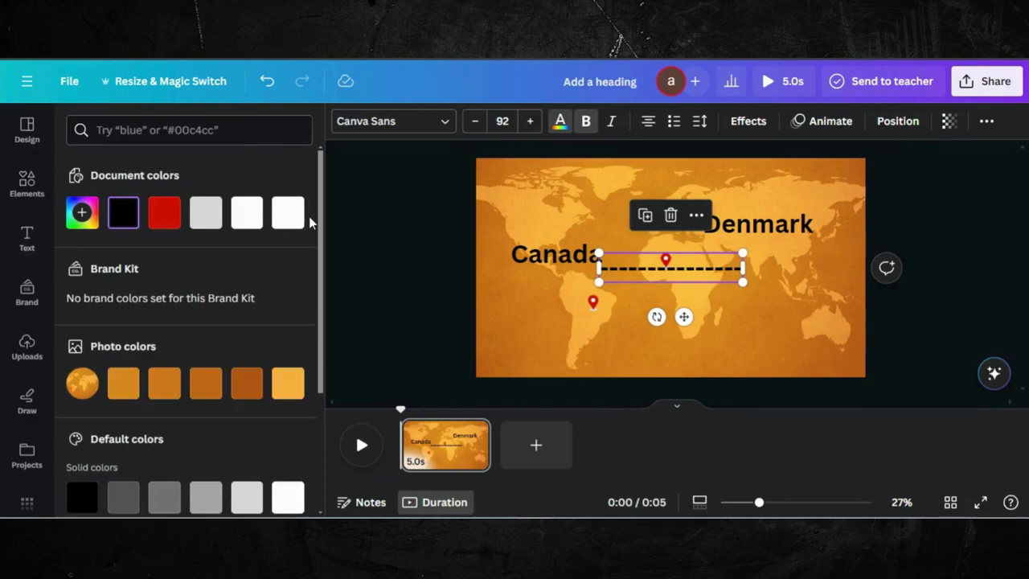
pyautogui.click(286, 213)
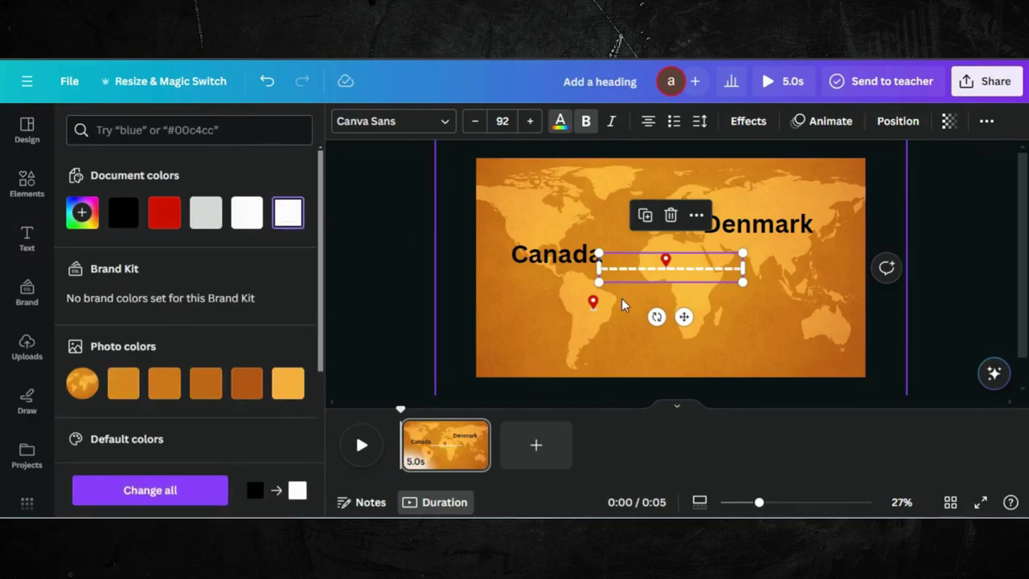
# Move a pin onto South America and give the dashed line a gentle Curve effect
pyautogui.moveTo(592, 302); pyautogui.dragTo(583, 323)
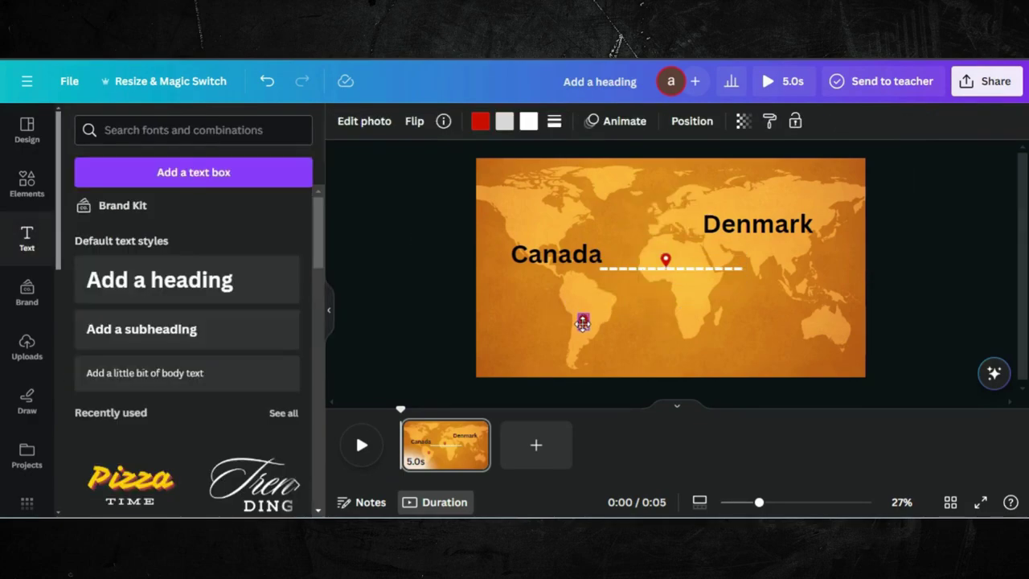
pyautogui.click(649, 271)
pyautogui.click(748, 120)
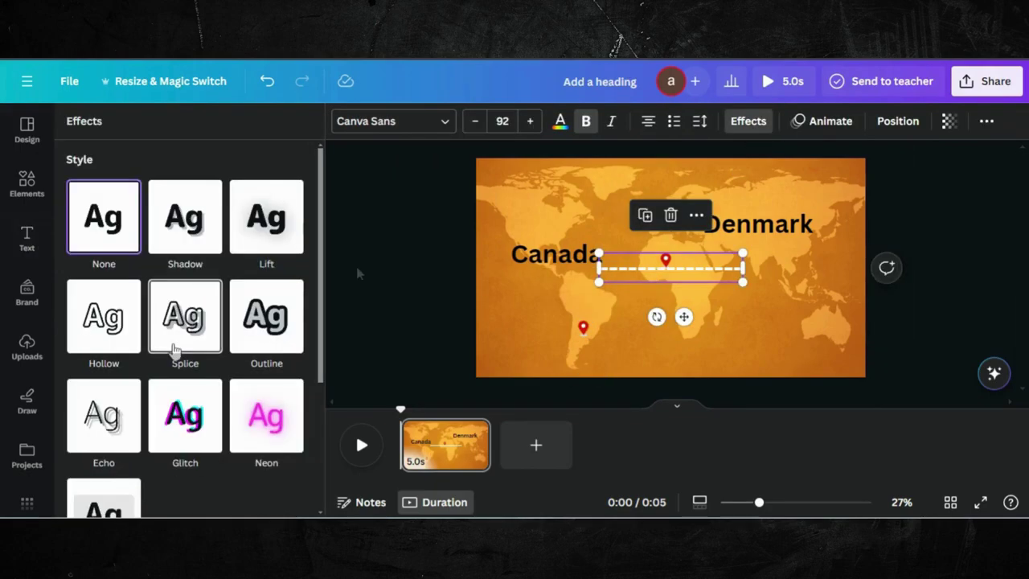
pyautogui.scroll(-5, 175, 351)
pyautogui.click(167, 454)
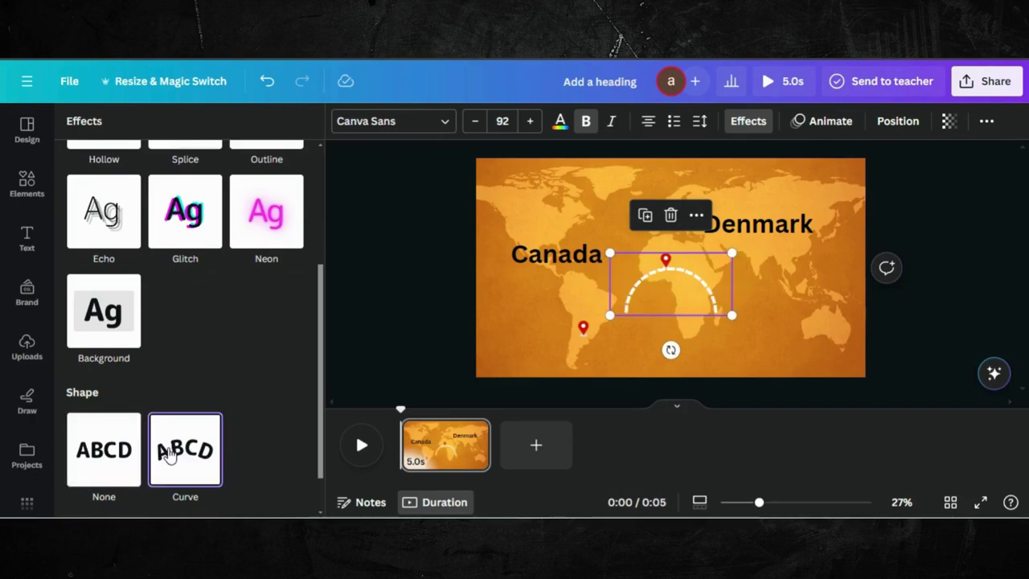
pyautogui.scroll(-2, 219, 363)
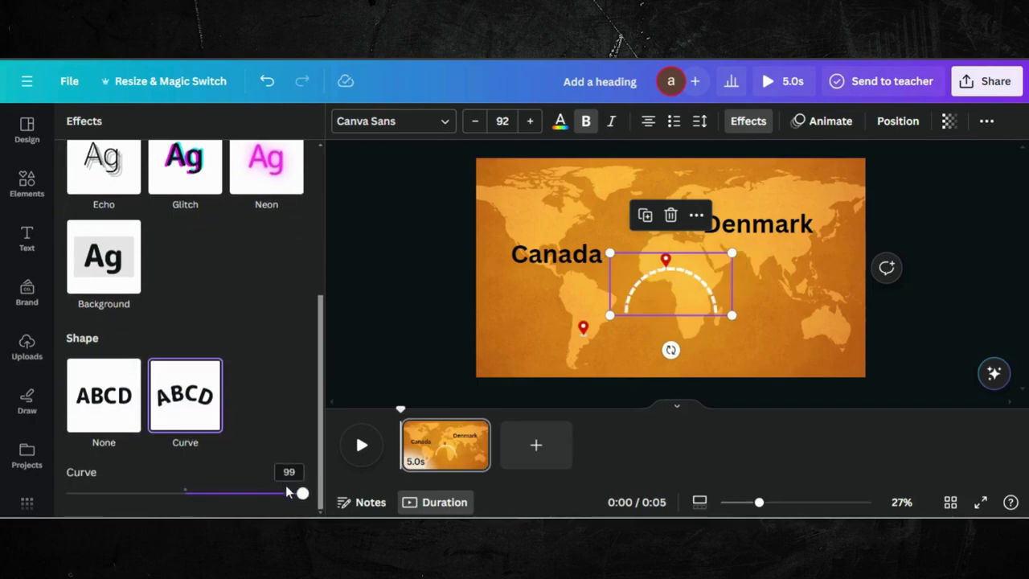
pyautogui.moveTo(307, 494)
pyautogui.mouseDown()
pyautogui.moveTo(261, 503)
pyautogui.moveTo(264, 495)
pyautogui.mouseUp()
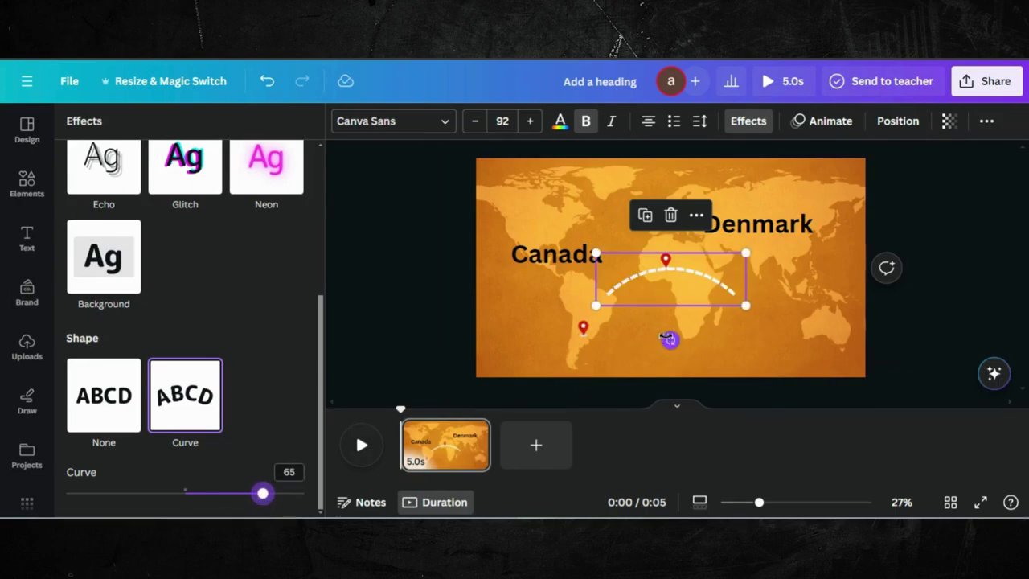
# Tilt, shift and rotate the dashed arc flatter between the pins, then deselect it
pyautogui.moveTo(669, 340); pyautogui.dragTo(715, 321)
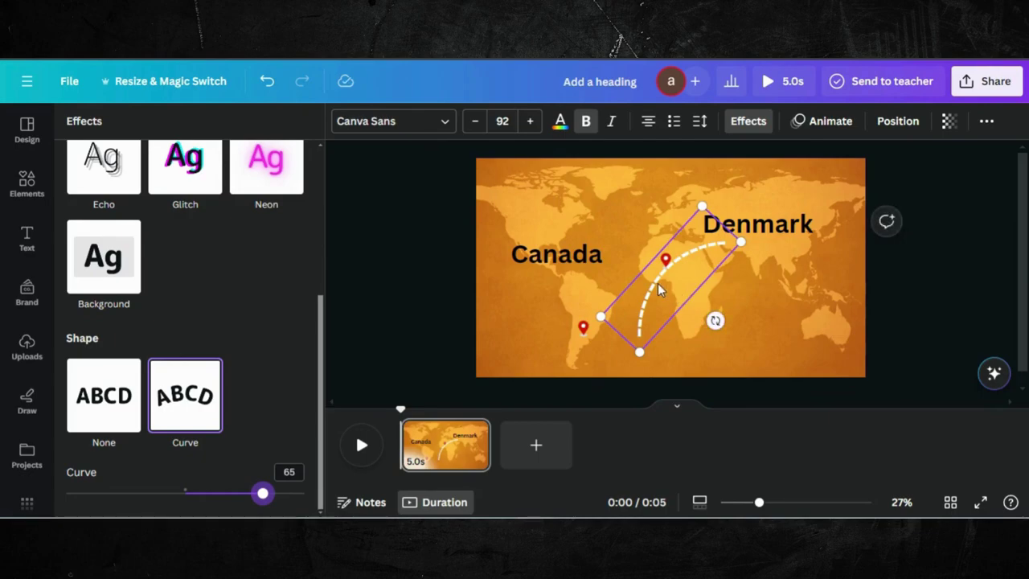
pyautogui.moveTo(658, 289); pyautogui.dragTo(604, 292)
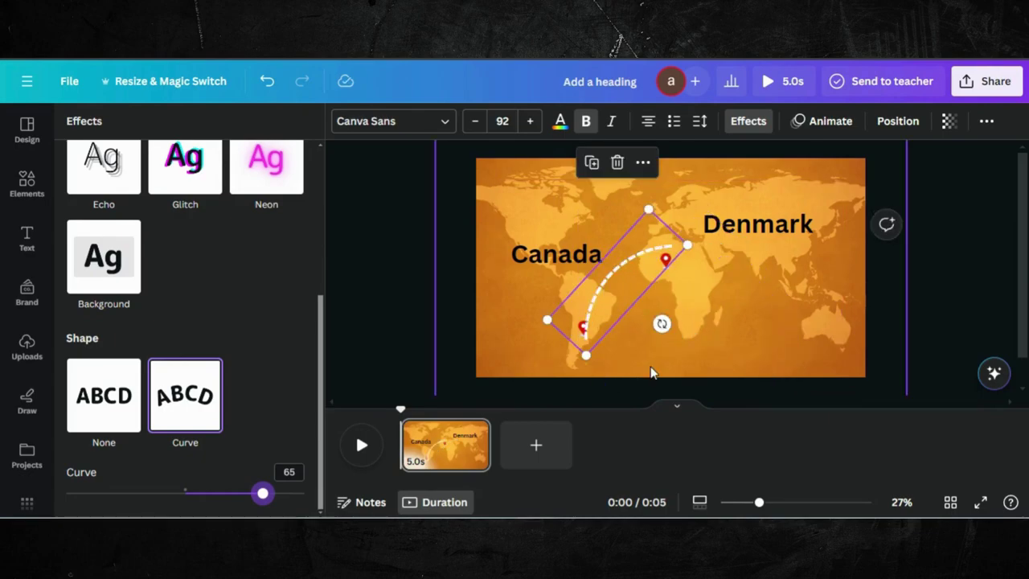
pyautogui.moveTo(661, 323); pyautogui.dragTo(650, 332)
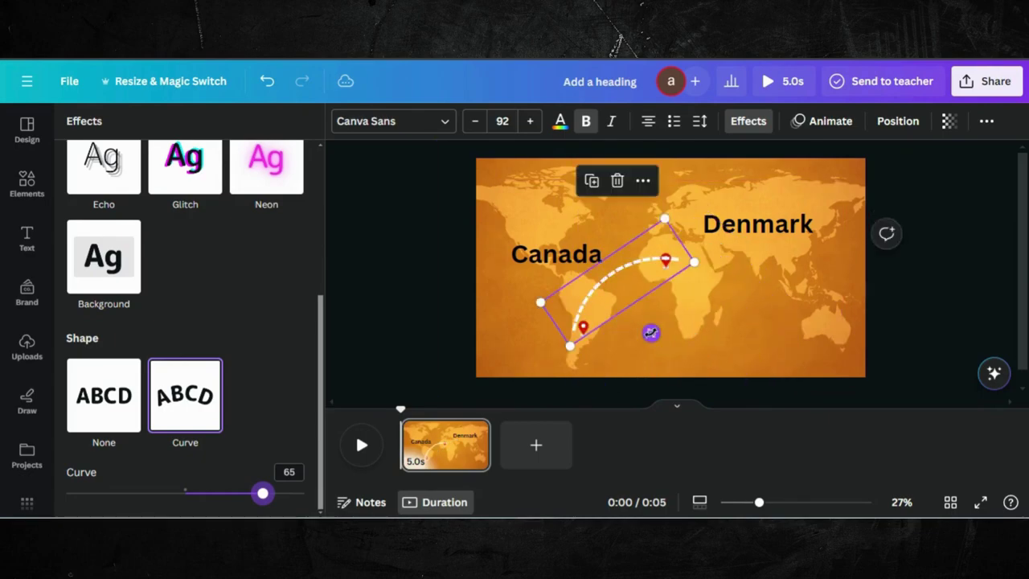
pyautogui.click(665, 270)
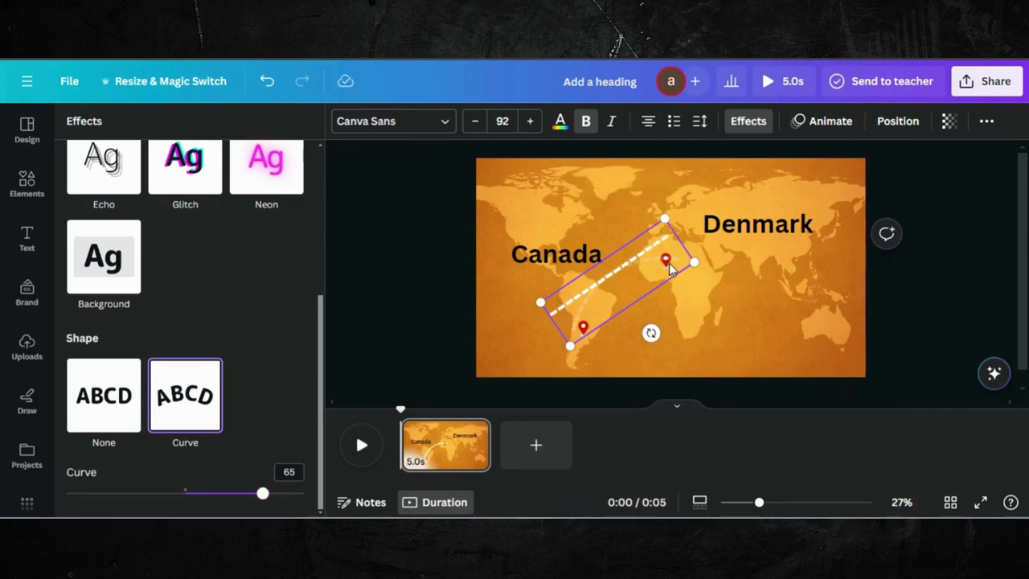
pyautogui.click(699, 300)
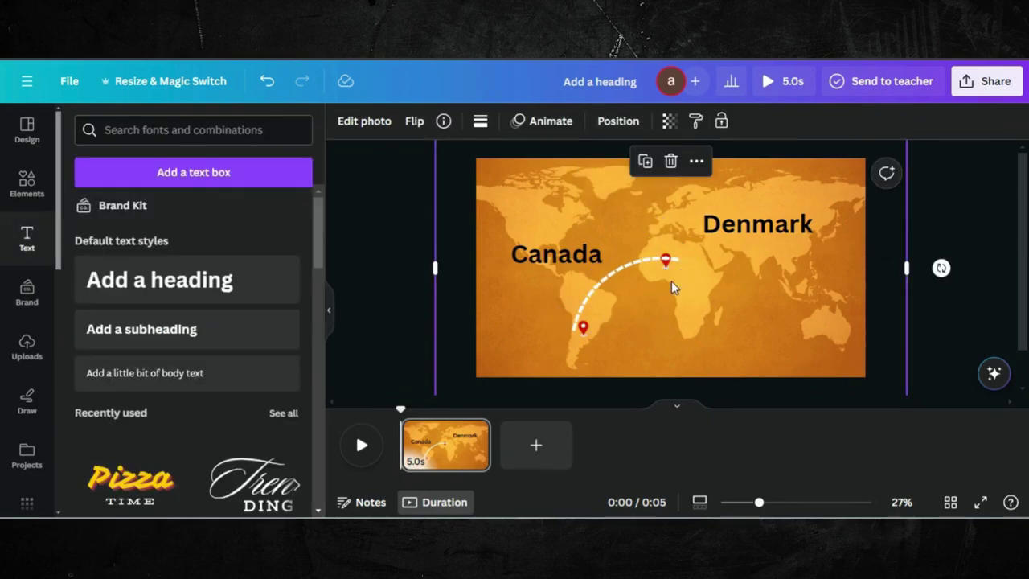
# Reposition the arc and lower pin so the pins sit on the arc's ends, then open Position
pyautogui.moveTo(630, 286)
pyautogui.mouseDown()
pyautogui.moveTo(616, 271)
pyautogui.moveTo(692, 272)
pyautogui.mouseUp()
pyautogui.click(666, 261)
pyautogui.click(630, 269)
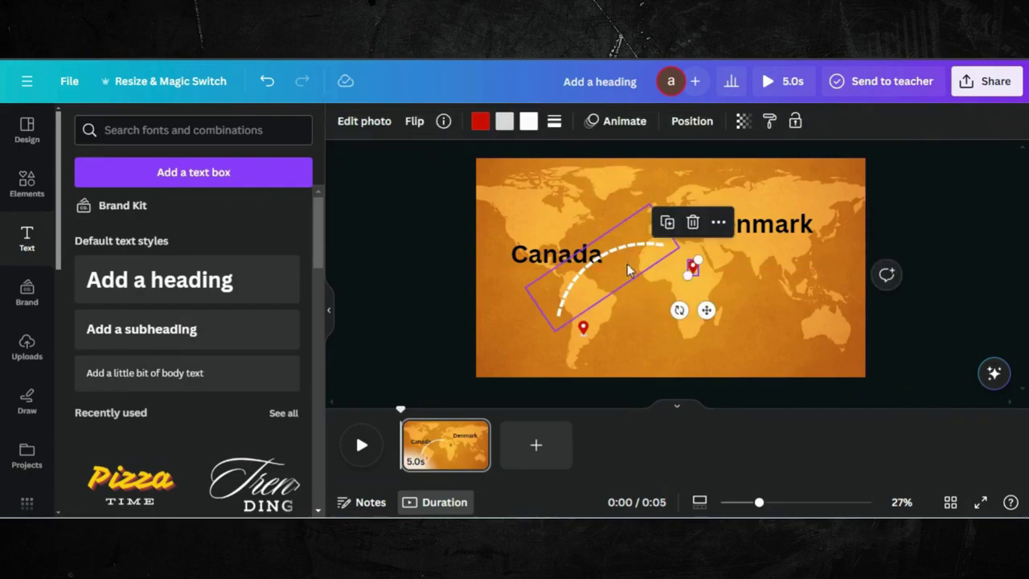
pyautogui.moveTo(609, 259); pyautogui.dragTo(635, 276)
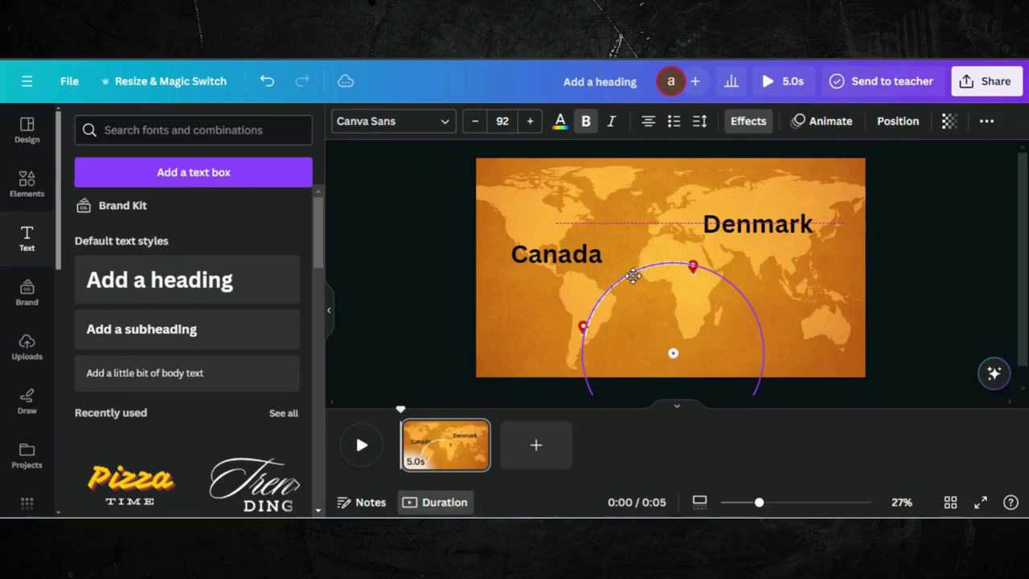
pyautogui.click(581, 336)
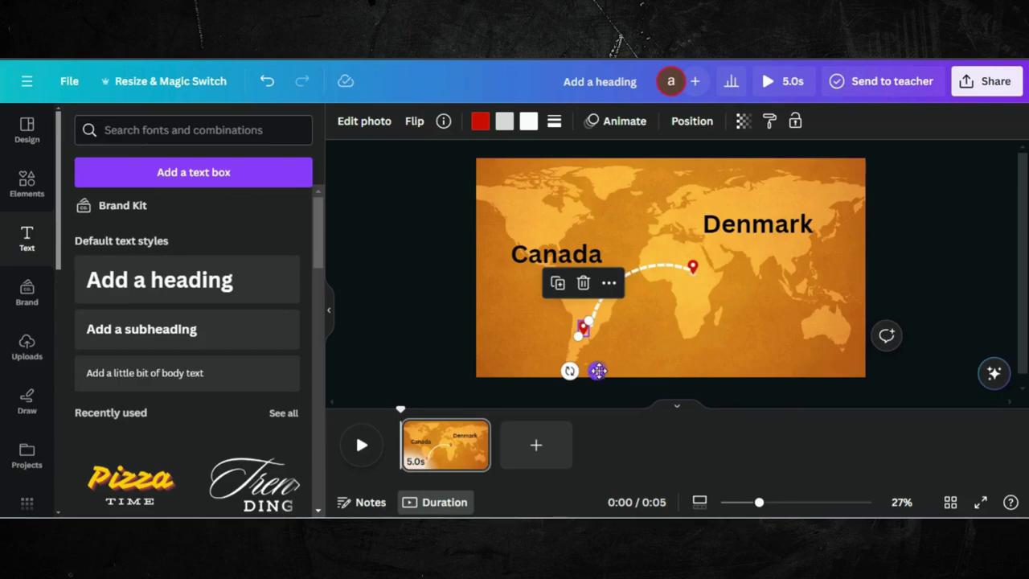
pyautogui.moveTo(598, 370); pyautogui.dragTo(603, 367)
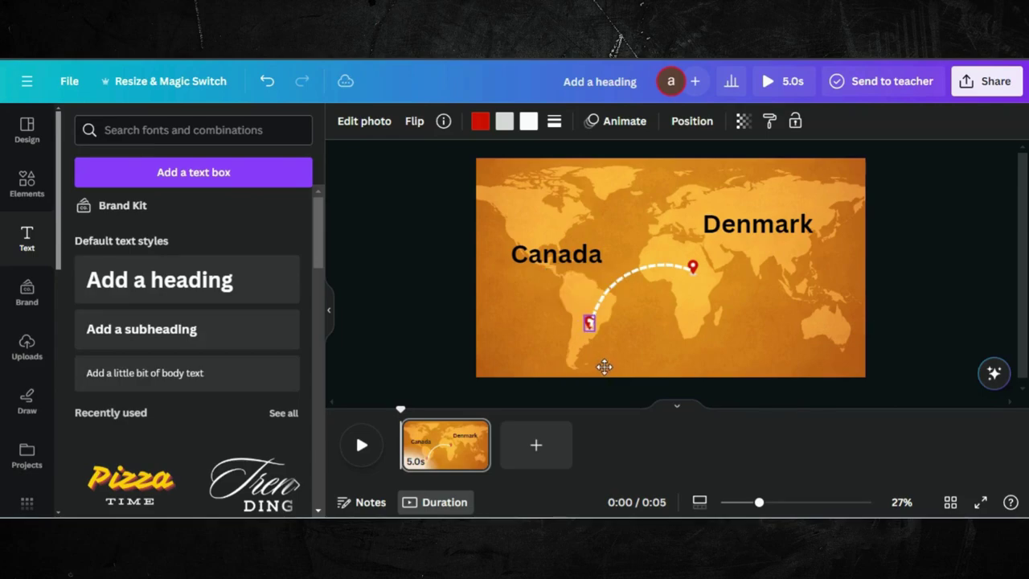
pyautogui.click(691, 270)
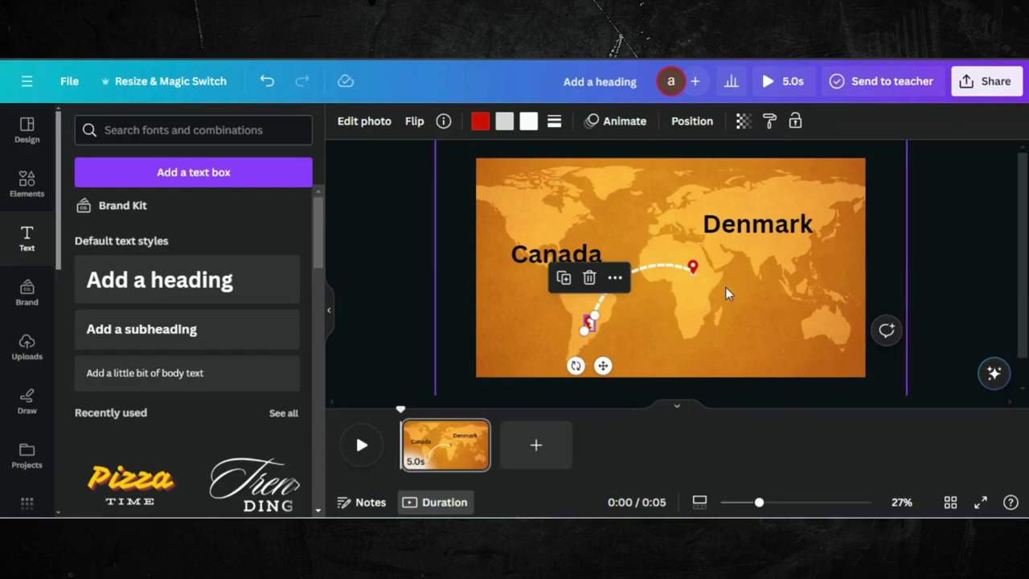
pyautogui.click(700, 272)
pyautogui.click(700, 272)
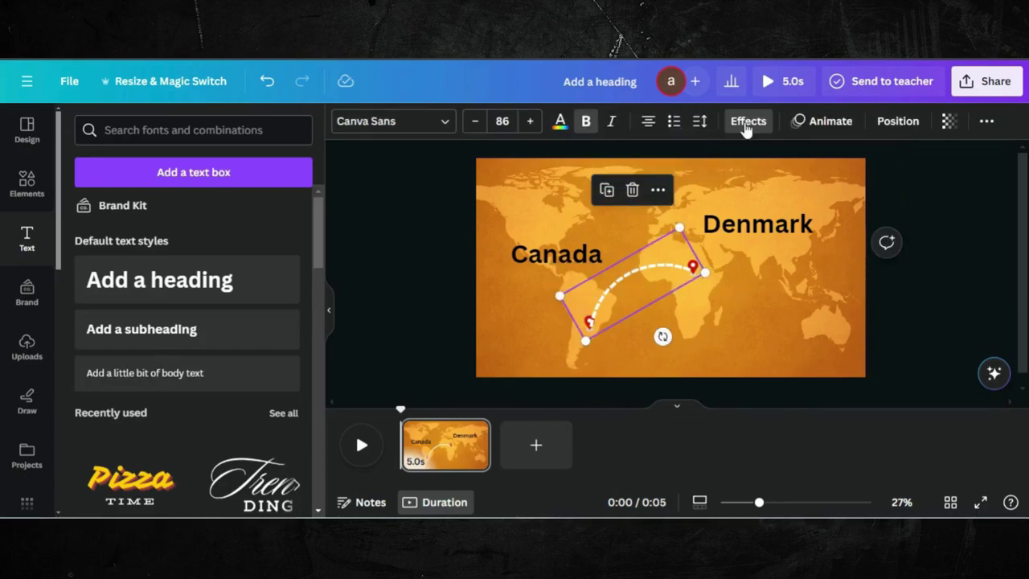
pyautogui.click(885, 124)
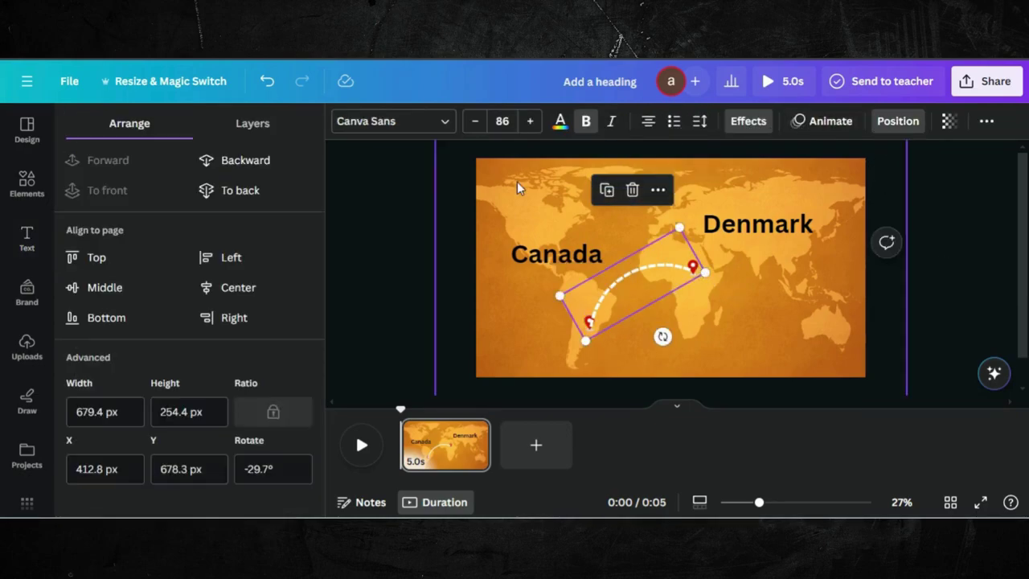
# Reorder layers so both pins are on top and the arc sits above Denmark
pyautogui.click(256, 123)
pyautogui.moveTo(175, 264); pyautogui.dragTo(170, 431)
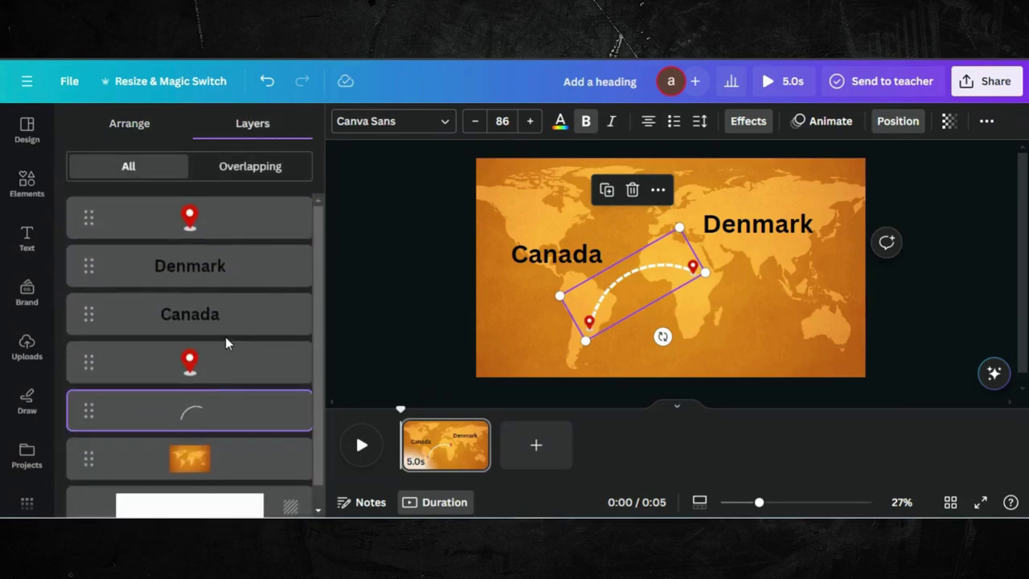
pyautogui.moveTo(214, 360); pyautogui.dragTo(219, 266)
pyautogui.moveTo(193, 411); pyautogui.dragTo(196, 322)
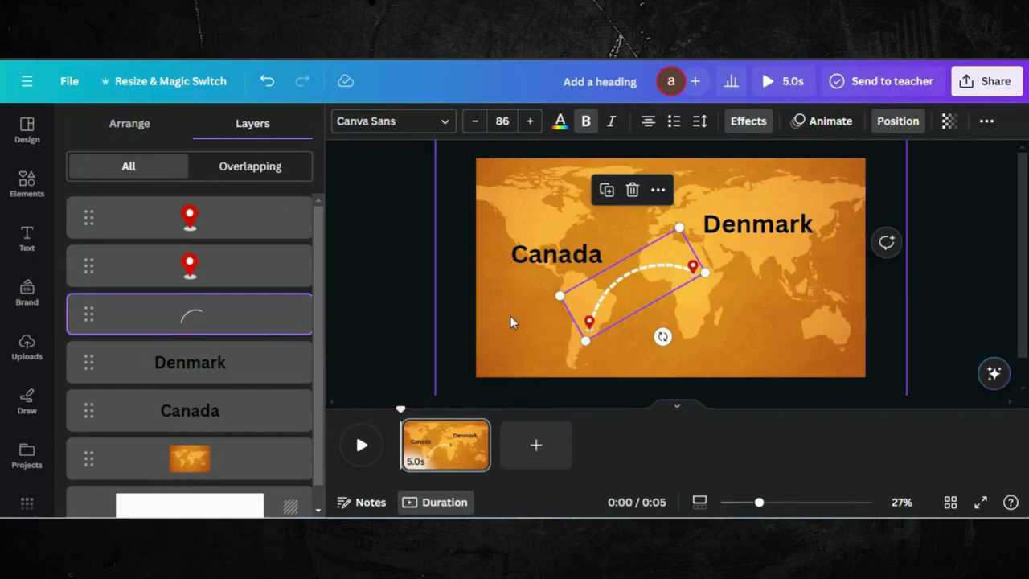
# Enlarge the dashed arc to size 89.8 and set the lower pin at its start
pyautogui.moveTo(587, 340); pyautogui.dragTo(593, 344)
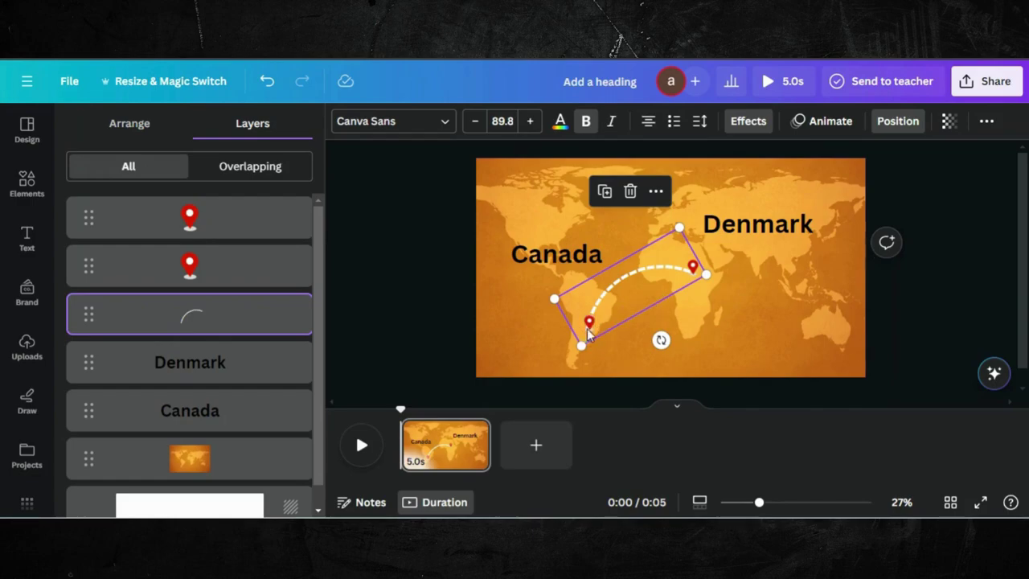
pyautogui.moveTo(589, 324); pyautogui.dragTo(582, 322)
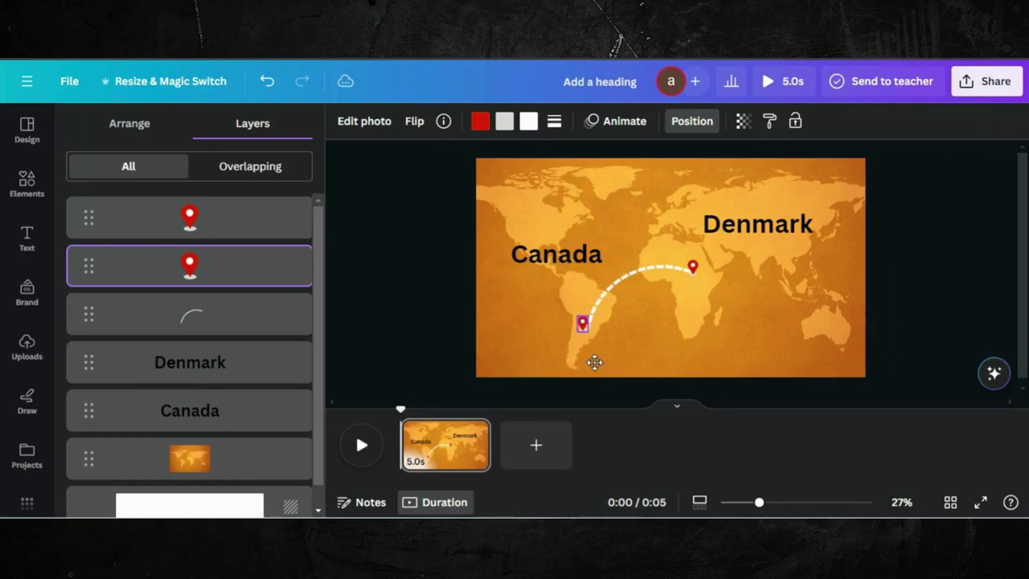
pyautogui.moveTo(594, 363)
pyautogui.mouseDown()
pyautogui.moveTo(593, 379)
pyautogui.moveTo(596, 359)
pyautogui.mouseUp()
# Give both red pins a Pop entrance animation
pyautogui.click(603, 121)
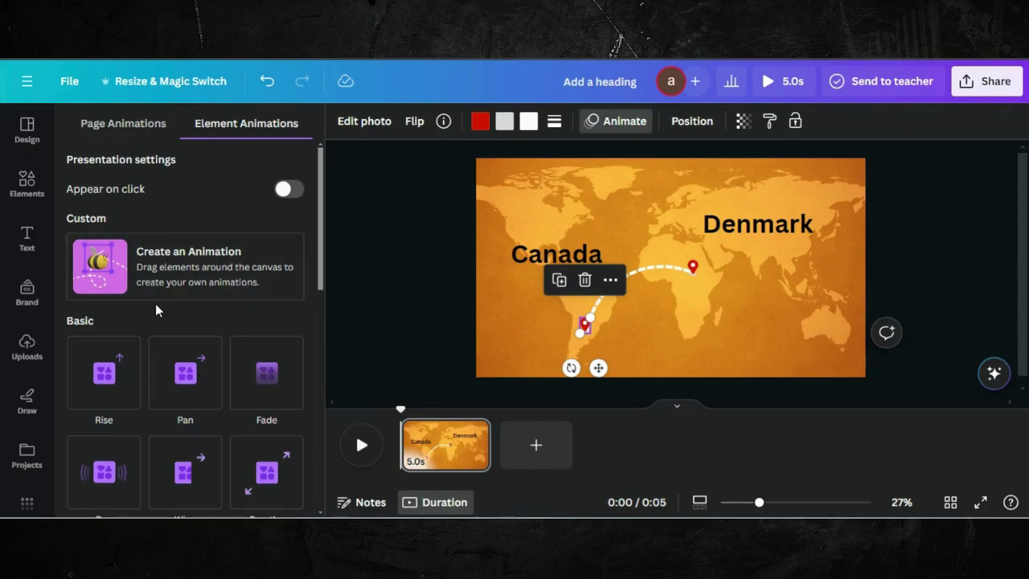
pyautogui.scroll(-5, 155, 304)
pyautogui.click(115, 302)
pyautogui.scroll(-1, 111, 299)
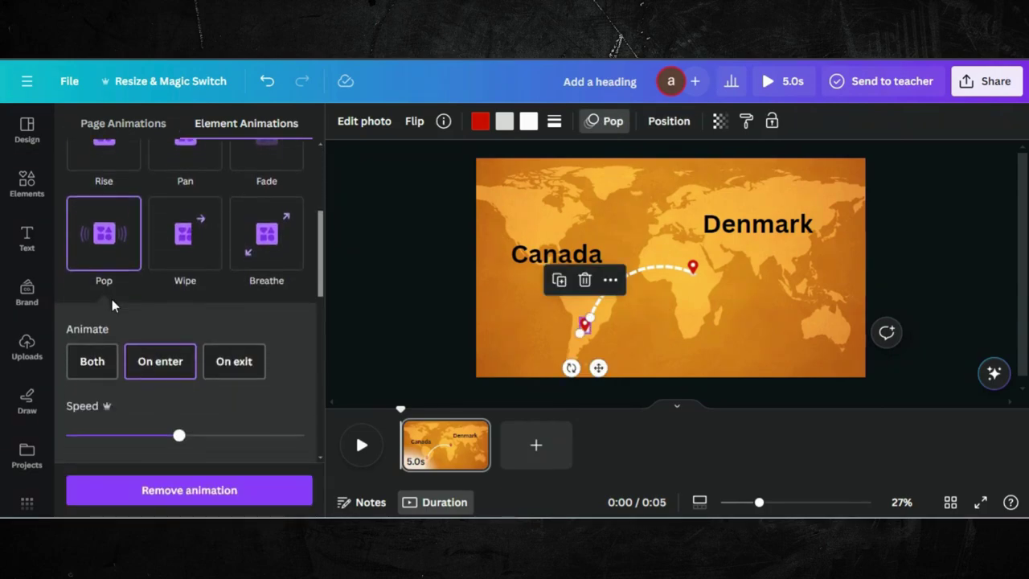
pyautogui.click(691, 268)
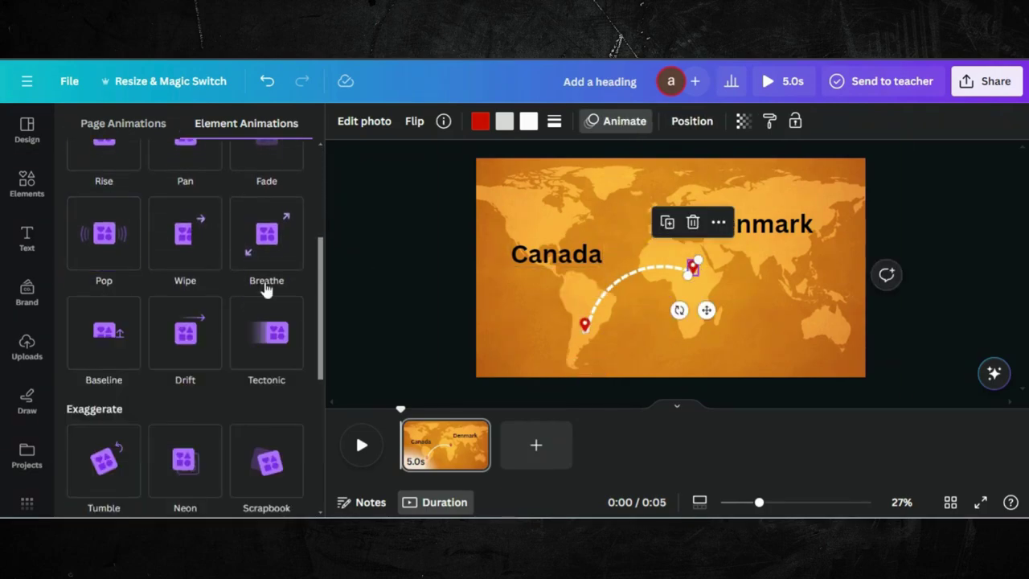
pyautogui.click(135, 259)
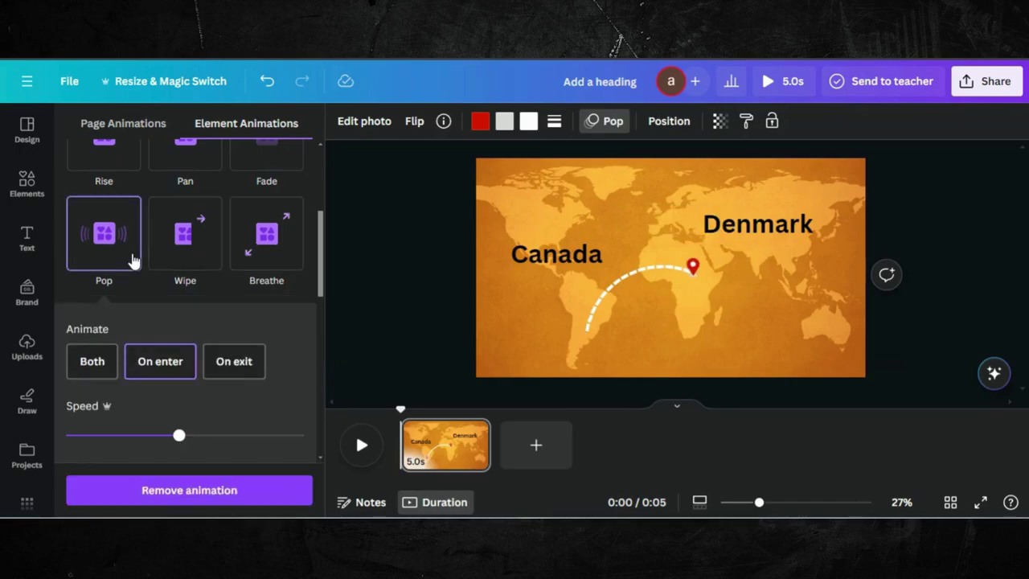
# Give the dashed arc a Wipe entrance animation
pyautogui.click(618, 281)
pyautogui.scroll(-2, 161, 384)
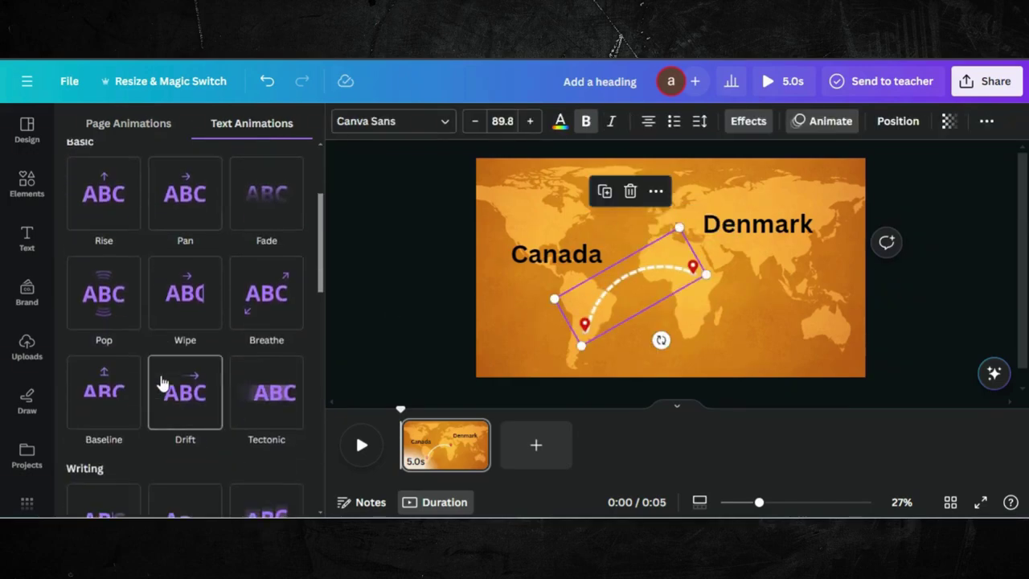
pyautogui.scroll(-3, 161, 385)
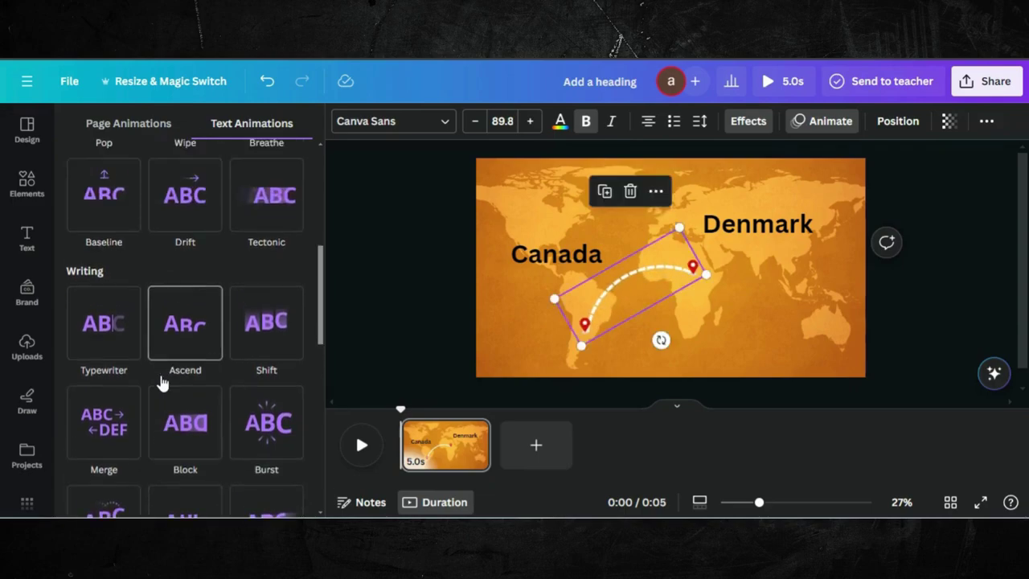
pyautogui.scroll(2, 161, 377)
pyautogui.click(179, 246)
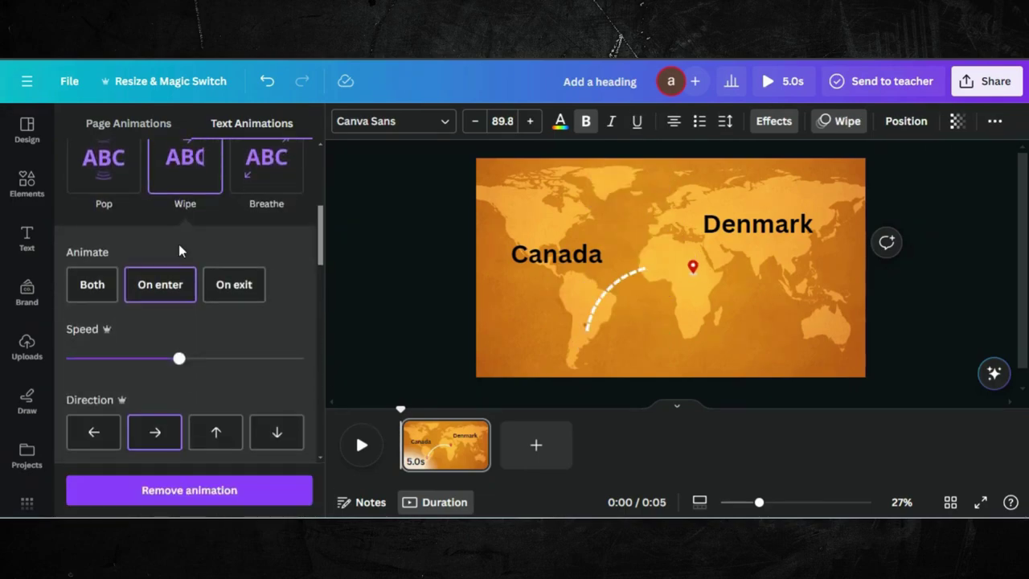
# Show the lower red pin's separate timing track
pyautogui.click(585, 324)
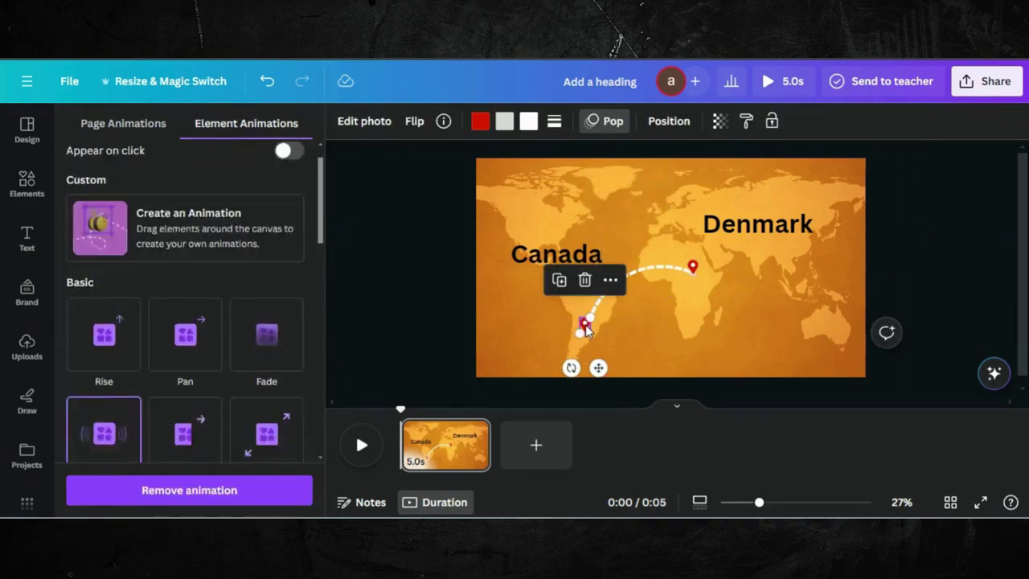
pyautogui.rightClick(586, 328)
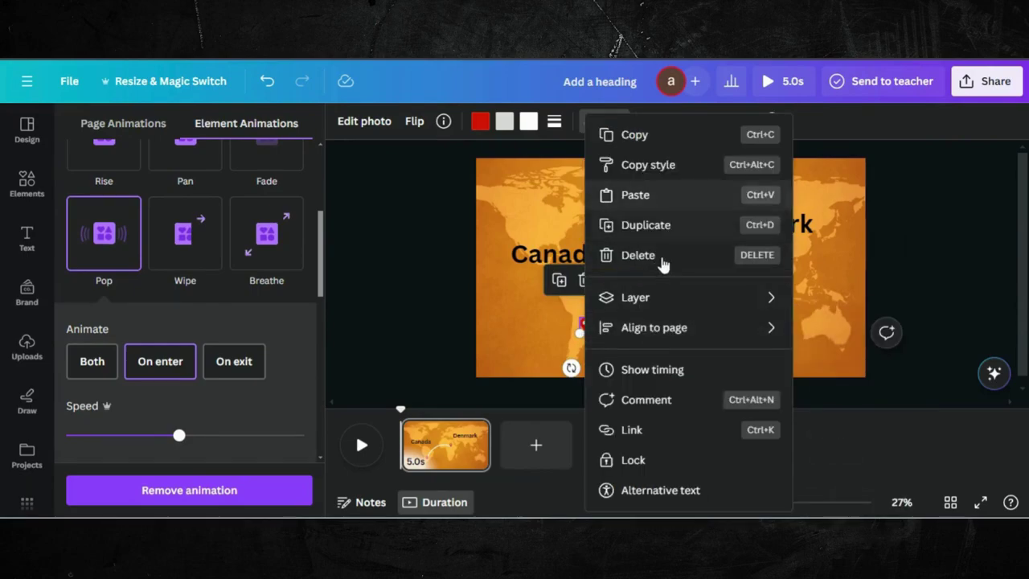
pyautogui.click(653, 370)
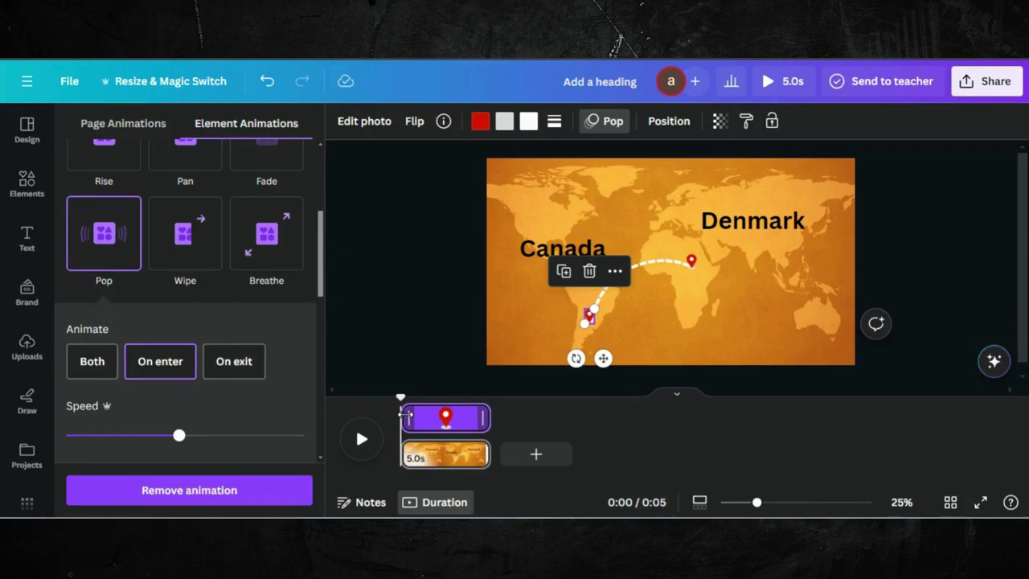
# Trim the timelines so the lower pin runs 4.6s and the arc 4.5s, starting later
pyautogui.moveTo(405, 416); pyautogui.dragTo(396, 415)
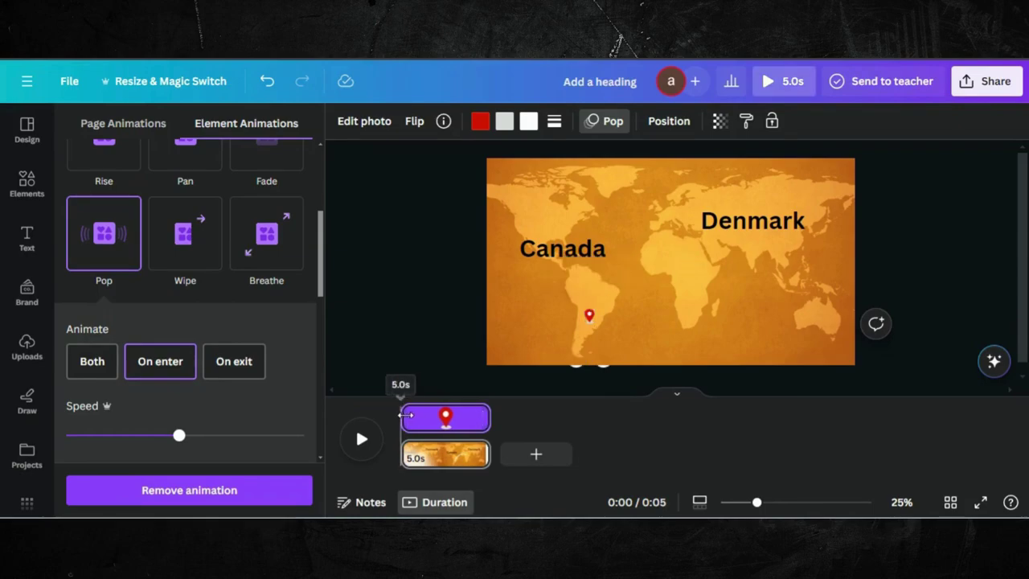
pyautogui.moveTo(405, 415); pyautogui.dragTo(408, 399)
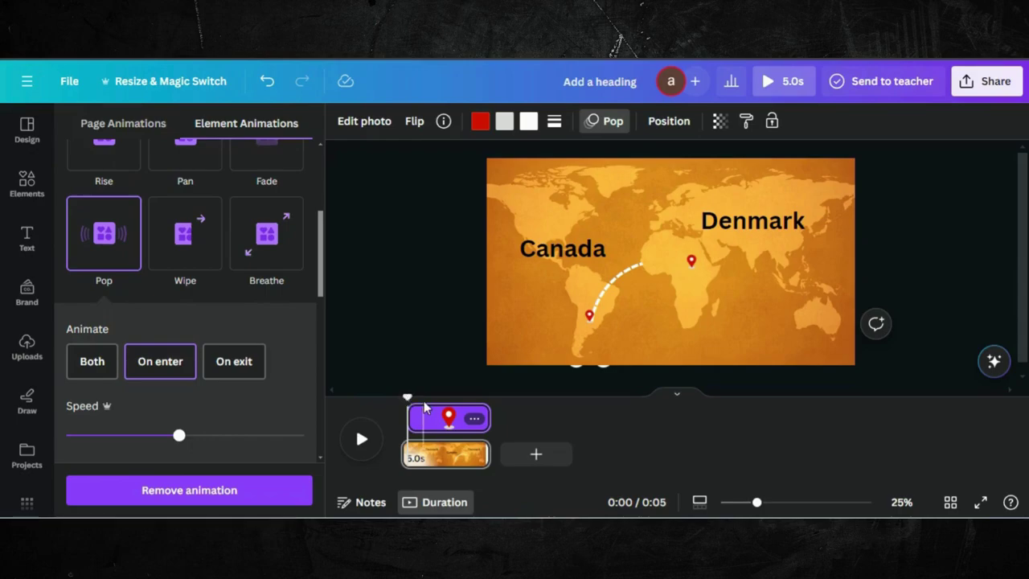
pyautogui.click(613, 276)
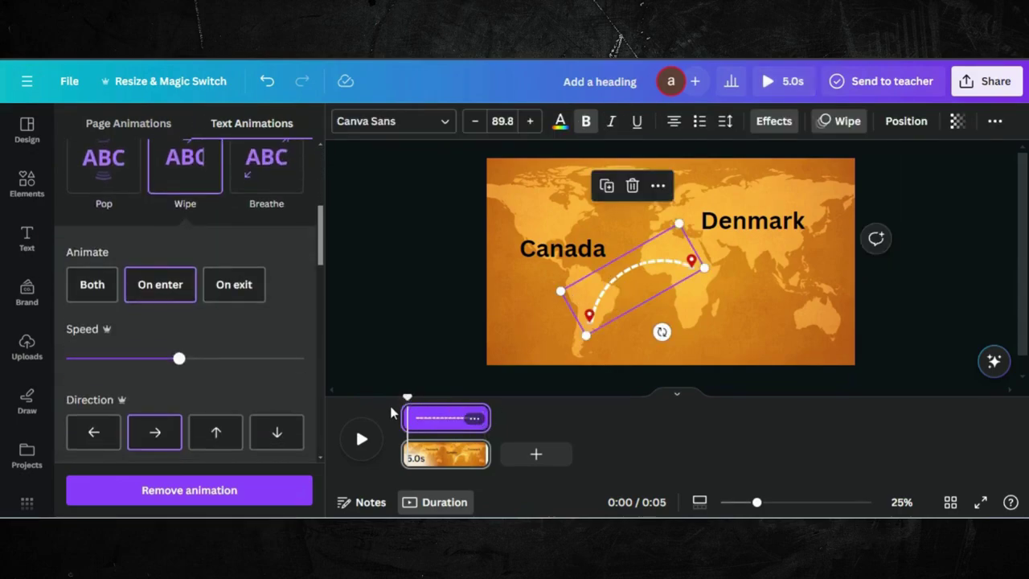
pyautogui.moveTo(405, 411); pyautogui.dragTo(414, 411)
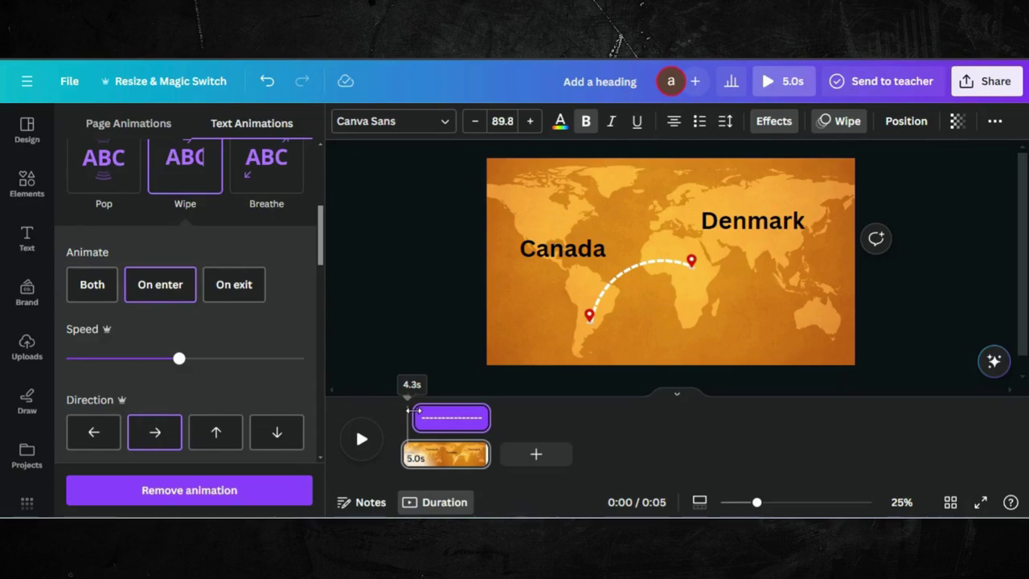
# Give the upper pin a delayed Pop entrance and preview the slide's animation
pyautogui.click(692, 260)
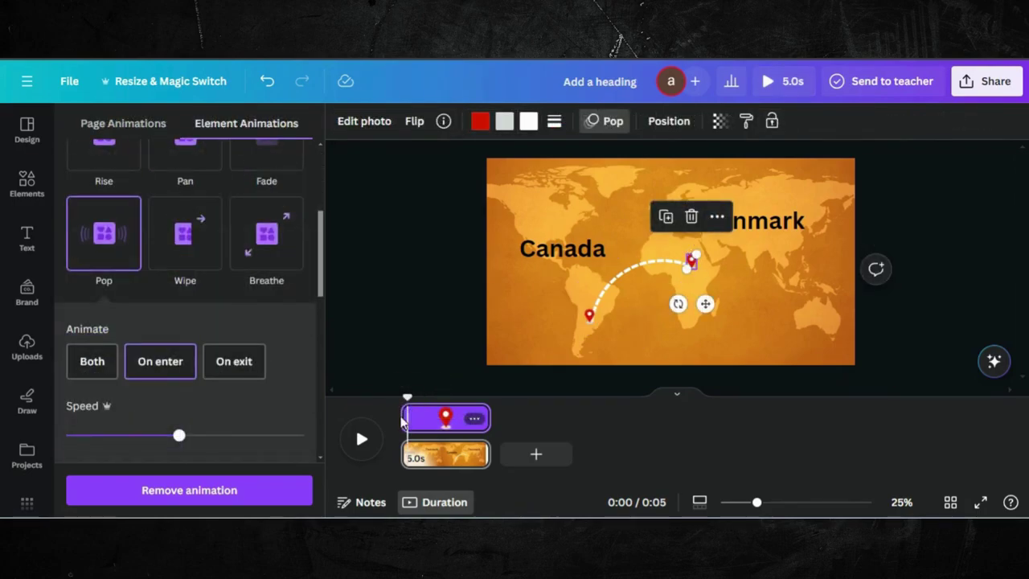
pyautogui.moveTo(405, 416)
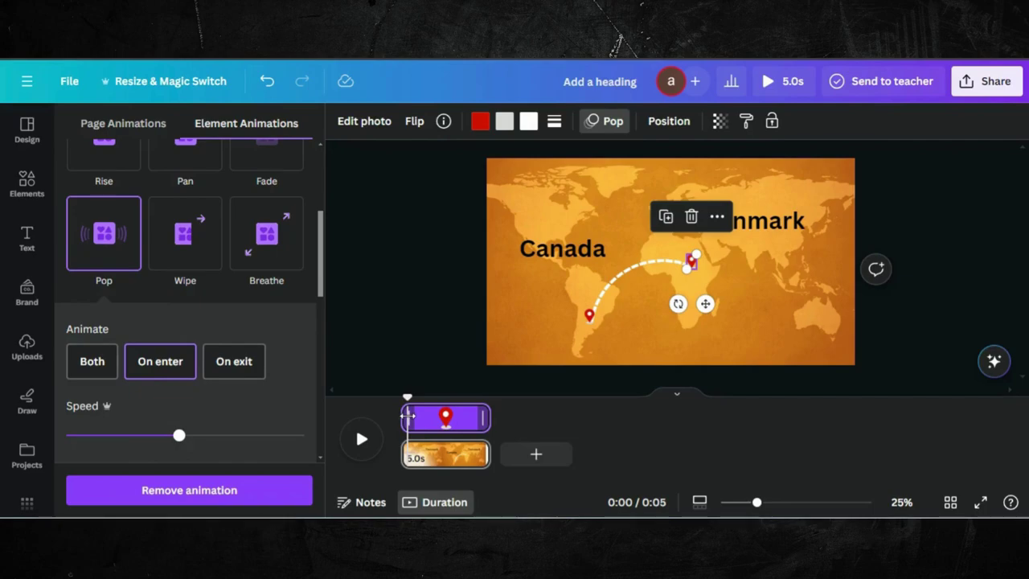
pyautogui.moveTo(408, 415); pyautogui.dragTo(426, 415)
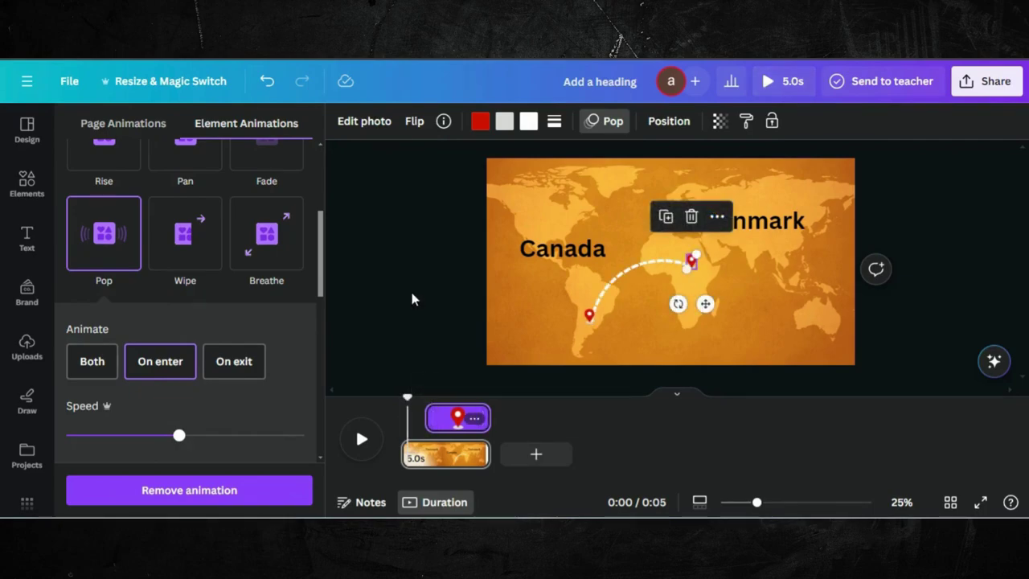
pyautogui.press('t')
pyautogui.click(411, 299)
pyautogui.click(361, 447)
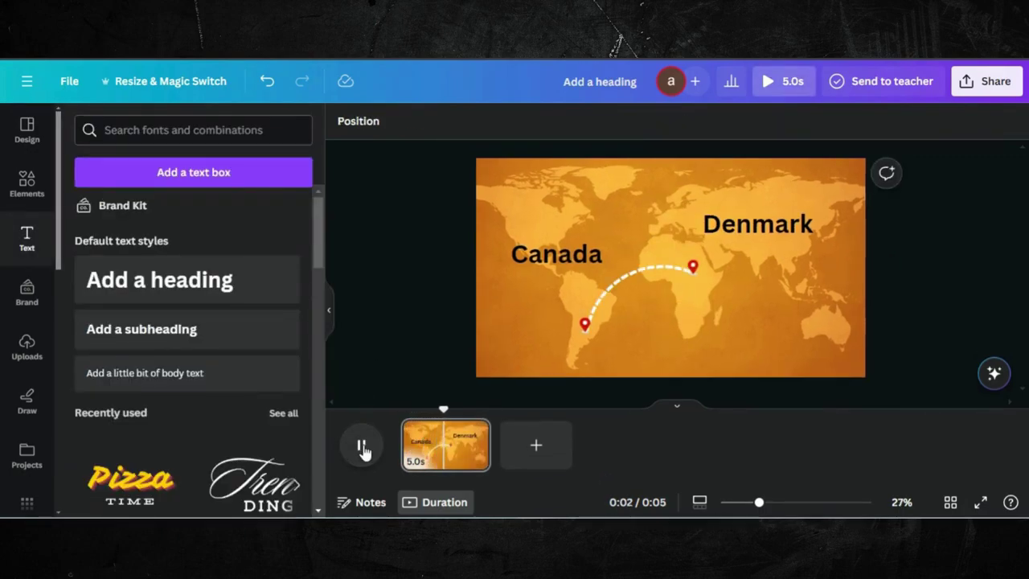
pyautogui.click(363, 448)
pyautogui.click(363, 447)
pyautogui.click(567, 254)
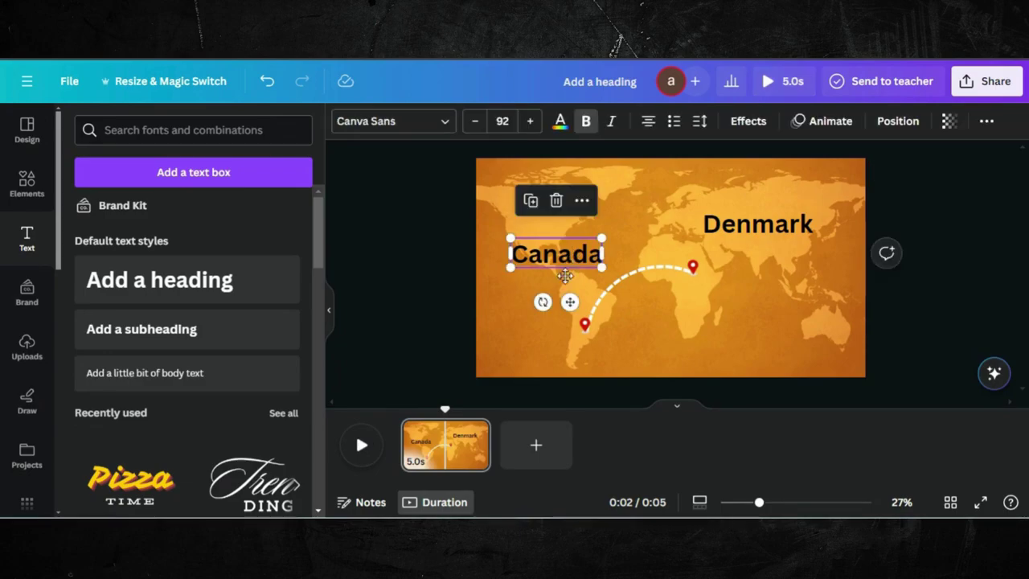
# Move the Canada label beside the lower pin and make its text white
pyautogui.moveTo(567, 254)
pyautogui.mouseDown()
pyautogui.moveTo(579, 345)
pyautogui.moveTo(592, 351)
pyautogui.mouseUp()
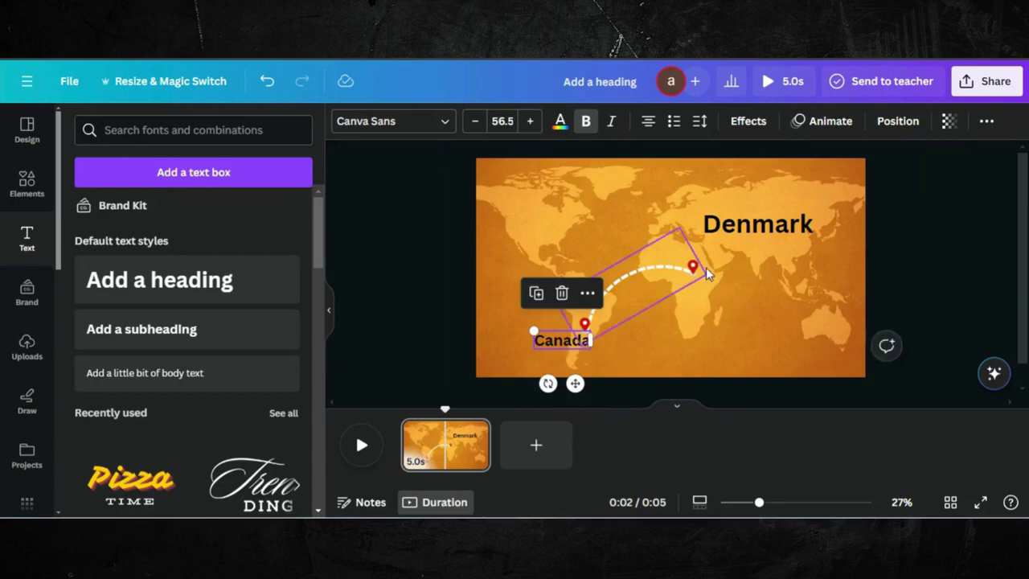
pyautogui.click(561, 120)
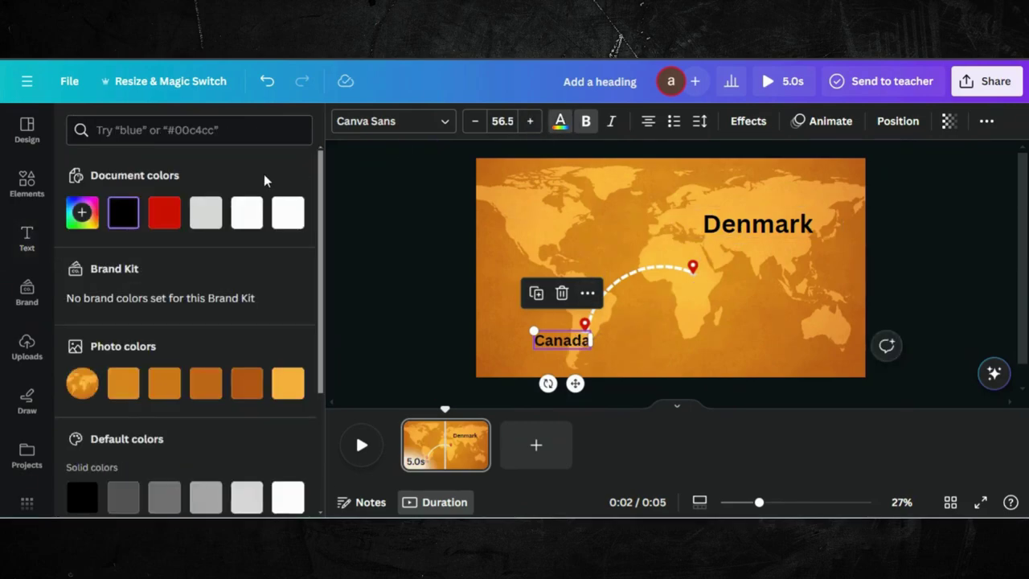
pyautogui.click(289, 212)
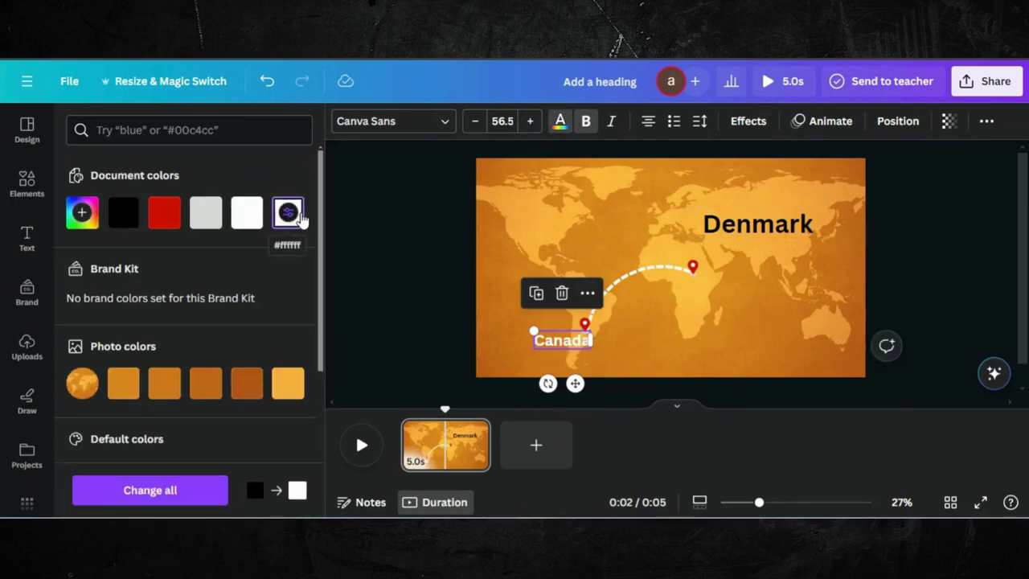
pyautogui.moveTo(550, 347); pyautogui.dragTo(534, 332)
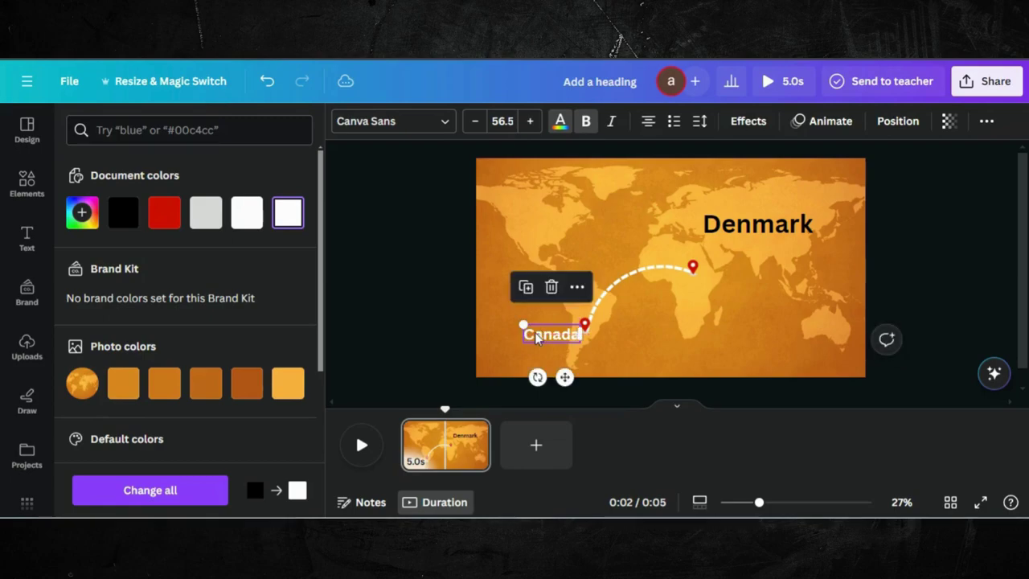
# Set Canada's font to Antonio and copy its style onto the Denmark label
pyautogui.click(448, 123)
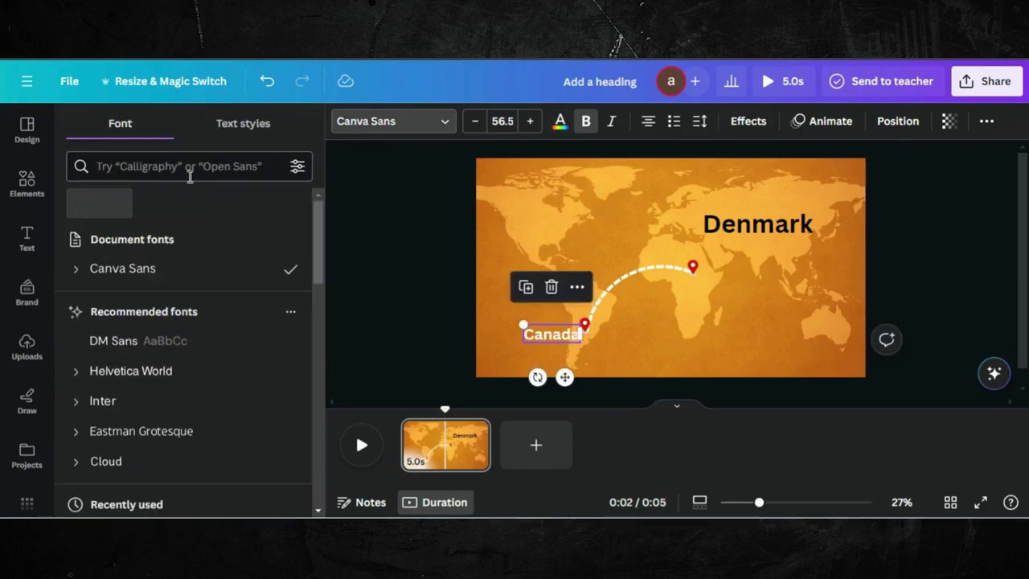
pyautogui.write('anton')
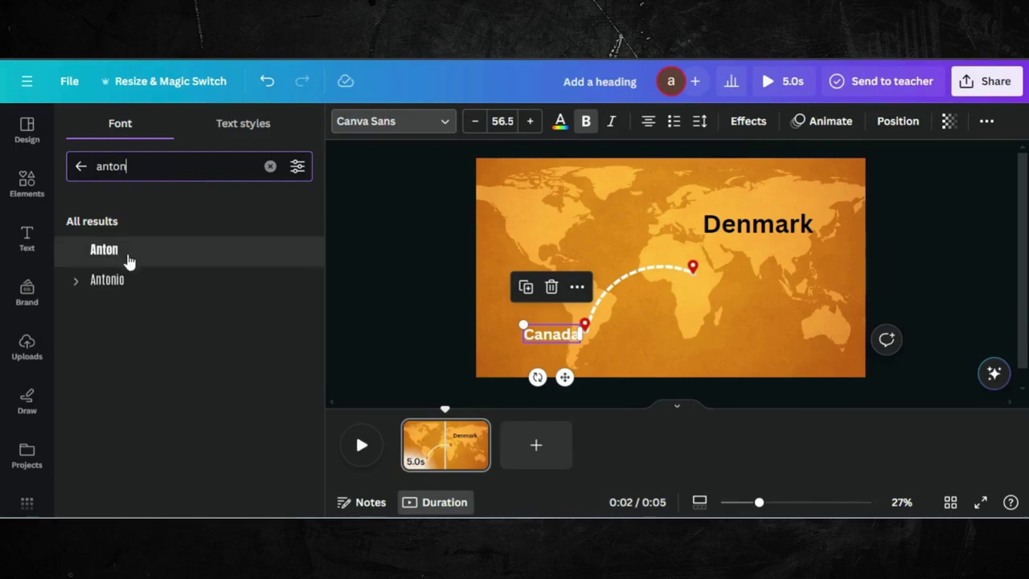
pyautogui.click(125, 279)
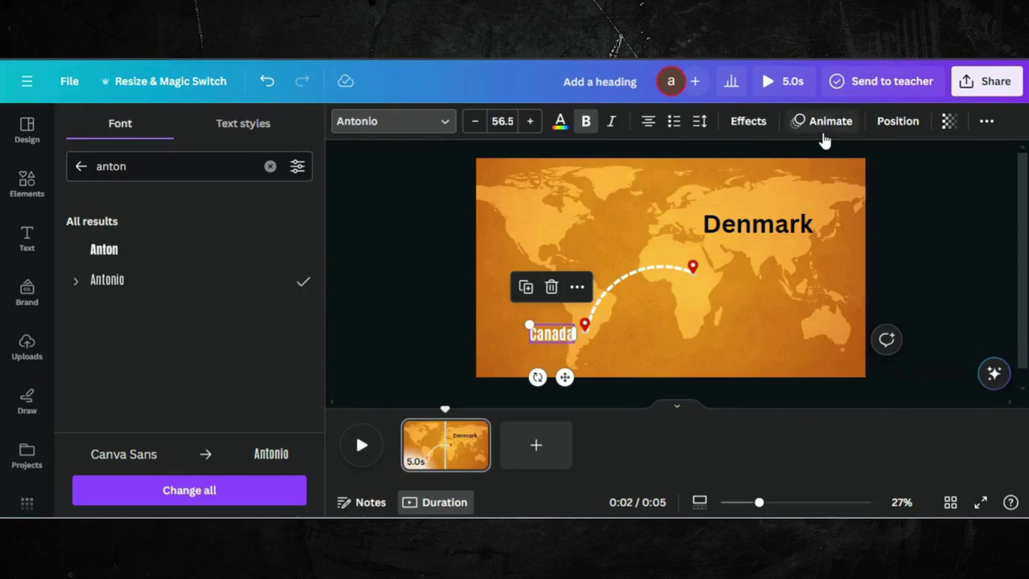
pyautogui.click(986, 123)
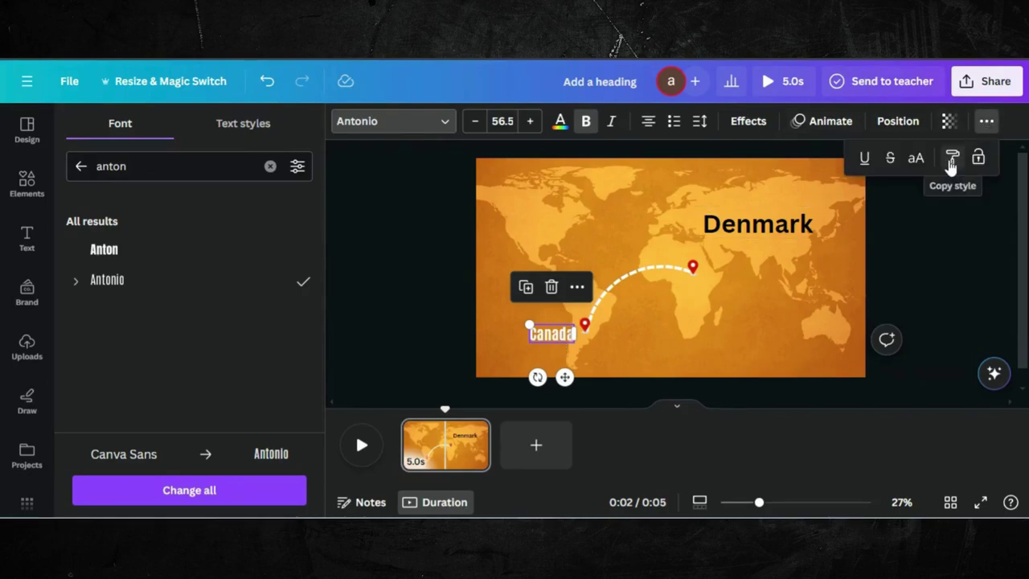
pyautogui.click(953, 158)
pyautogui.click(773, 226)
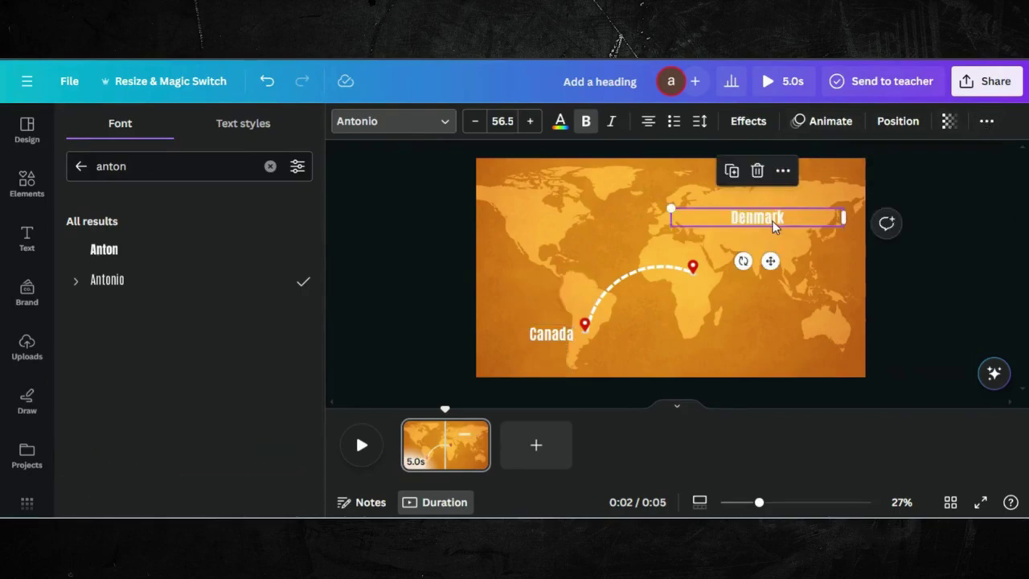
# Place Denmark under the upper pin and Canada under the lower pin, then open Canada's menu
pyautogui.moveTo(773, 225)
pyautogui.mouseDown()
pyautogui.moveTo(742, 294)
pyautogui.moveTo(704, 287)
pyautogui.mouseUp()
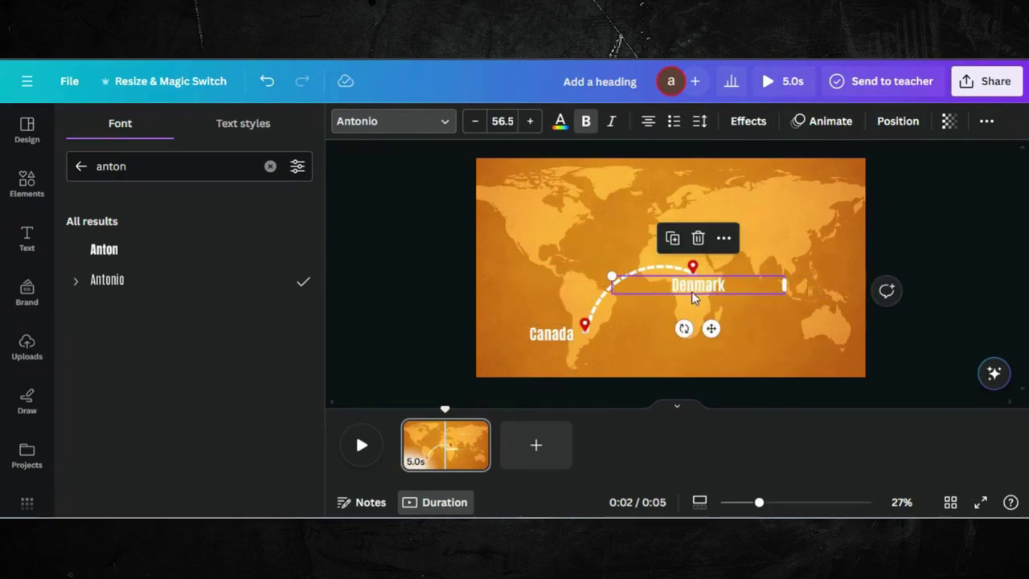
pyautogui.click(551, 336)
pyautogui.moveTo(551, 338); pyautogui.dragTo(585, 346)
pyautogui.click(530, 319)
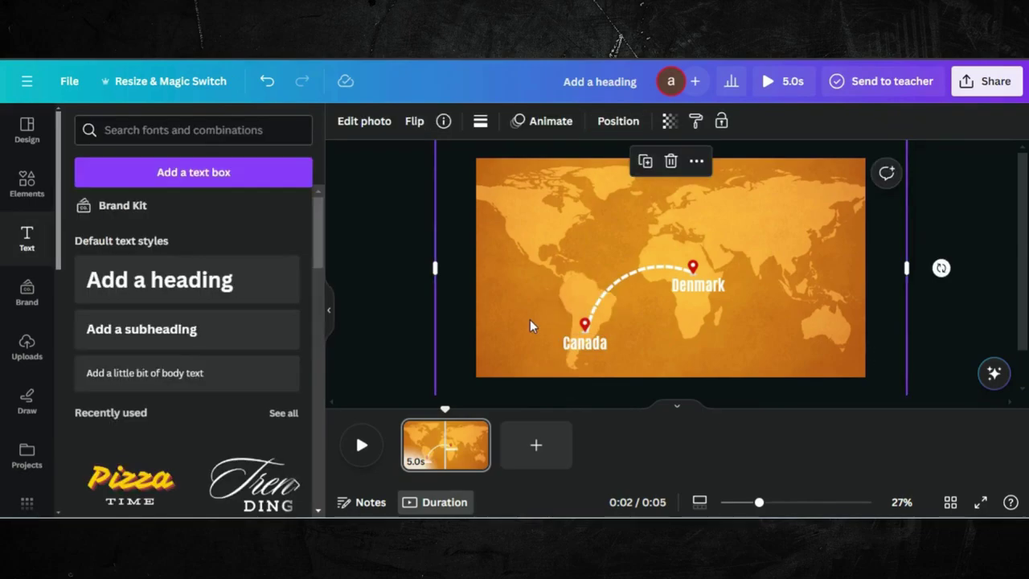
pyautogui.click(575, 348)
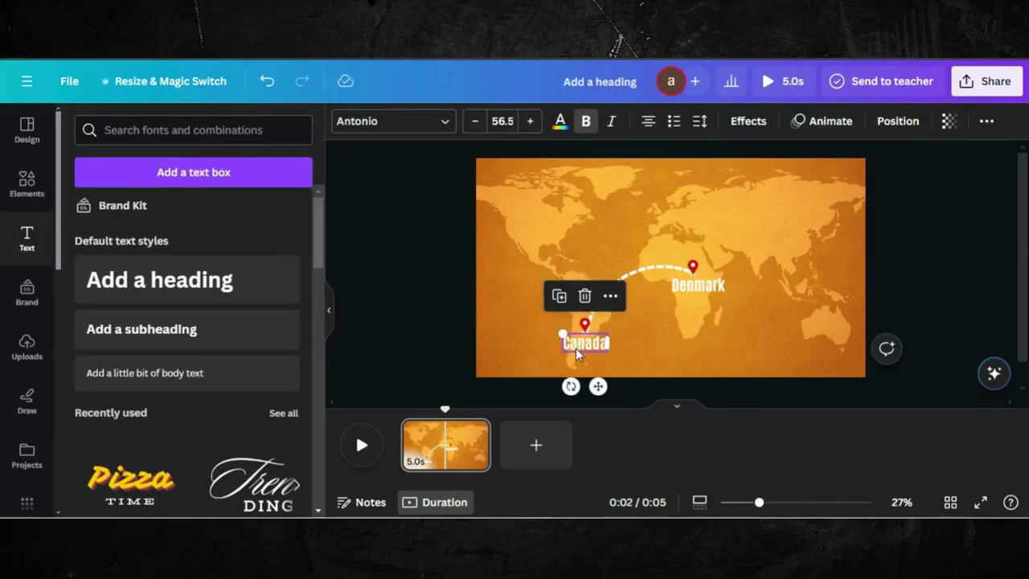
pyautogui.rightClick(576, 348)
# Shift the Canada label's start time so it appears after its pin
pyautogui.click(662, 327)
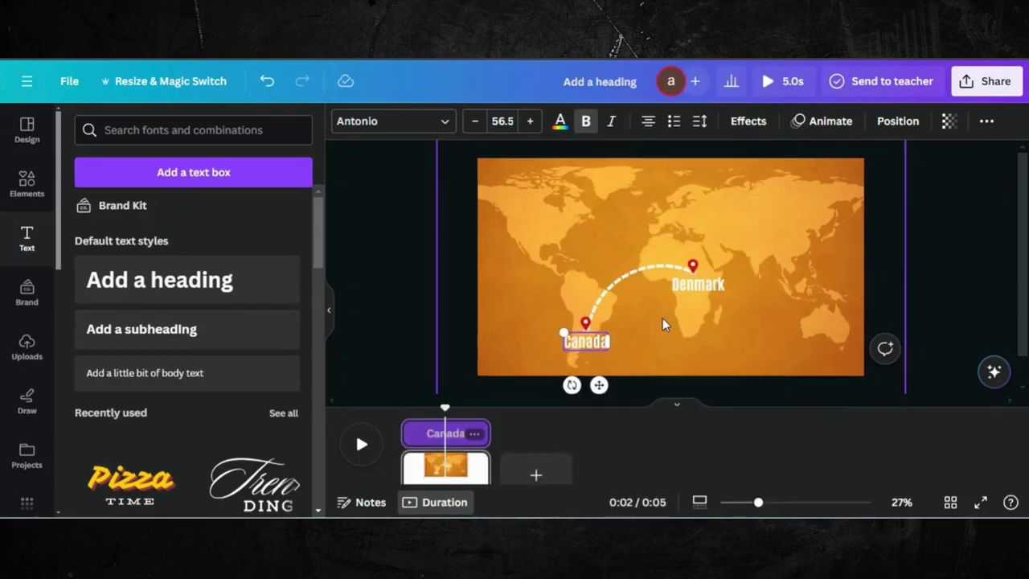
pyautogui.moveTo(408, 417)
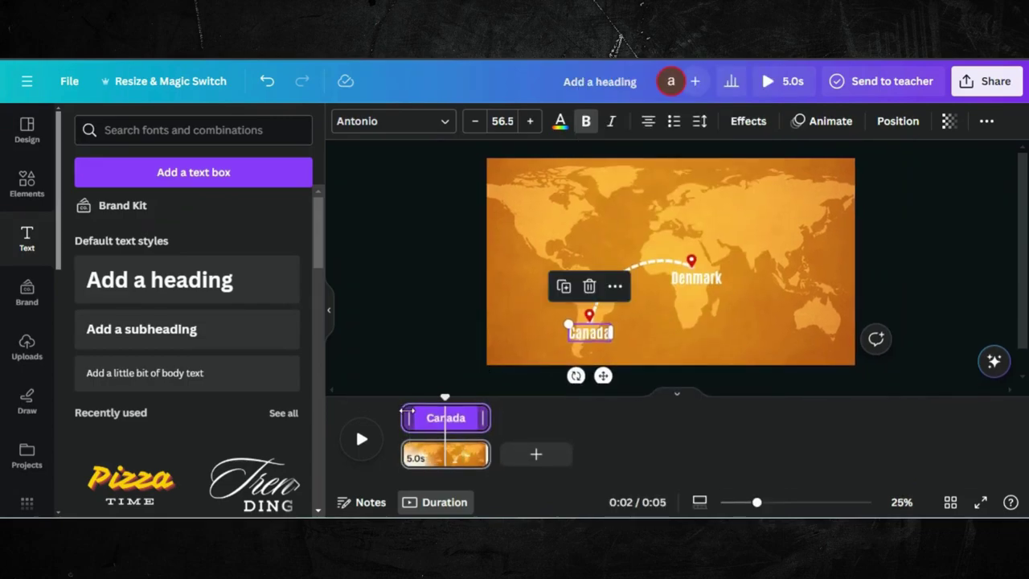
pyautogui.moveTo(433, 400)
pyautogui.mouseDown()
pyautogui.moveTo(401, 400)
pyautogui.moveTo(412, 414)
pyautogui.mouseUp()
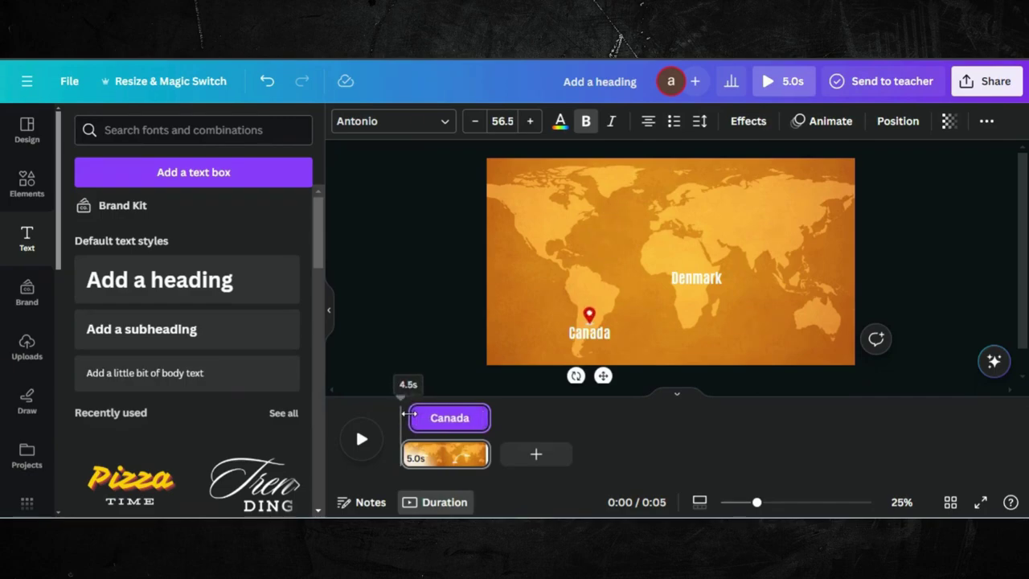
pyautogui.moveTo(410, 414); pyautogui.dragTo(407, 413)
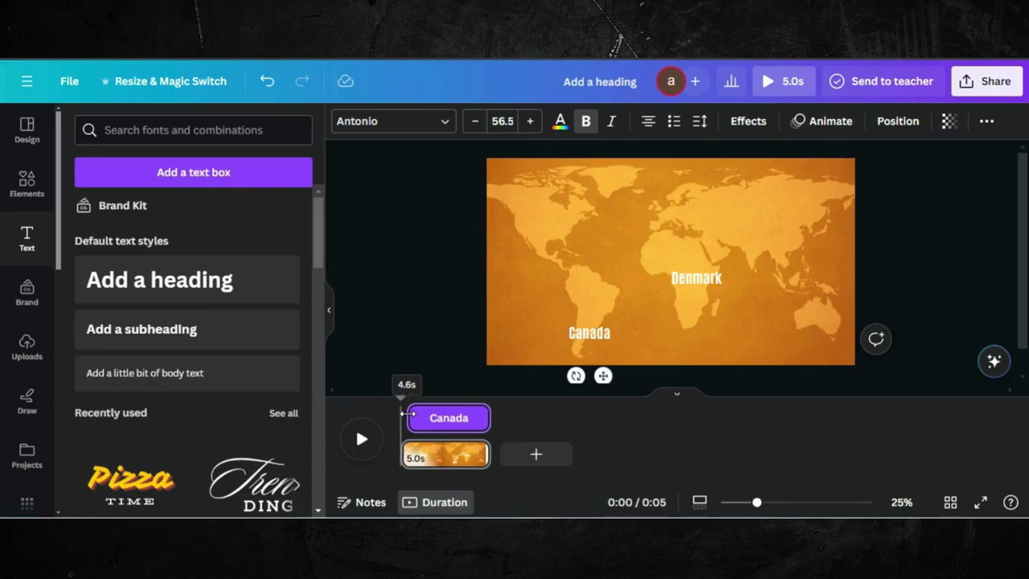
pyautogui.click(407, 413)
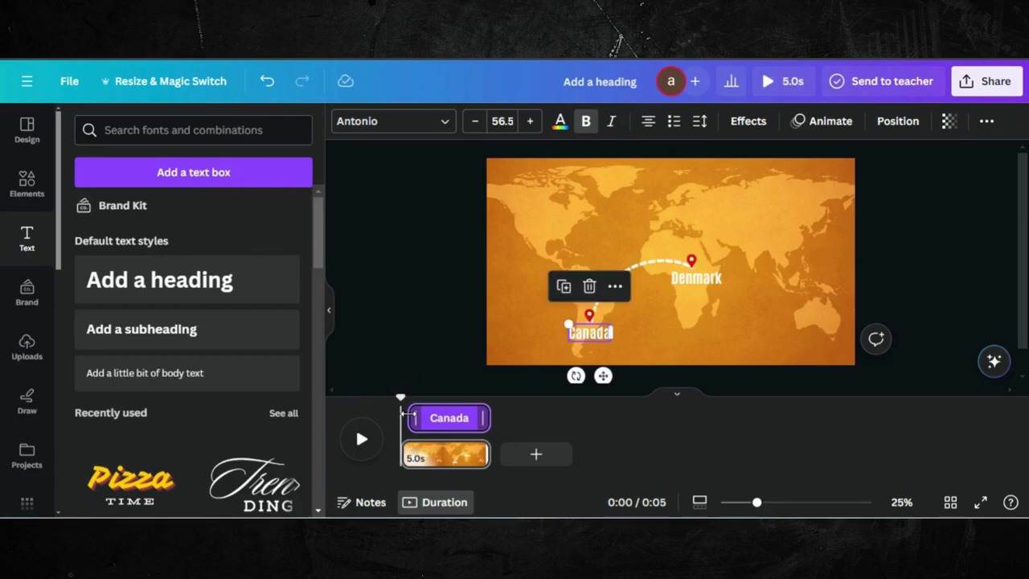
# Delay the Denmark label with a 3.6-second on-screen time, then preview the map animation
pyautogui.click(705, 279)
pyautogui.rightClick(705, 279)
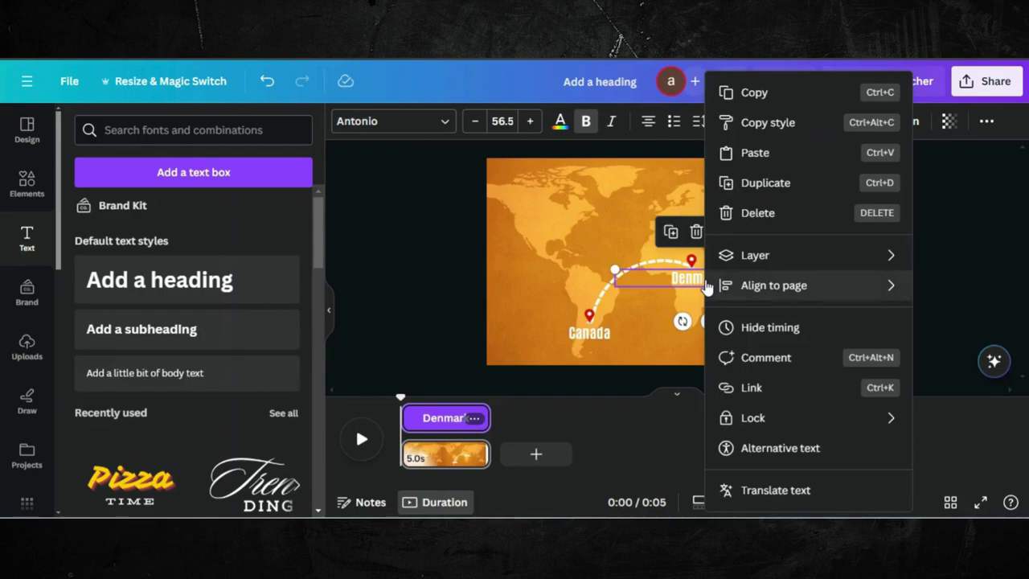
pyautogui.click(402, 415)
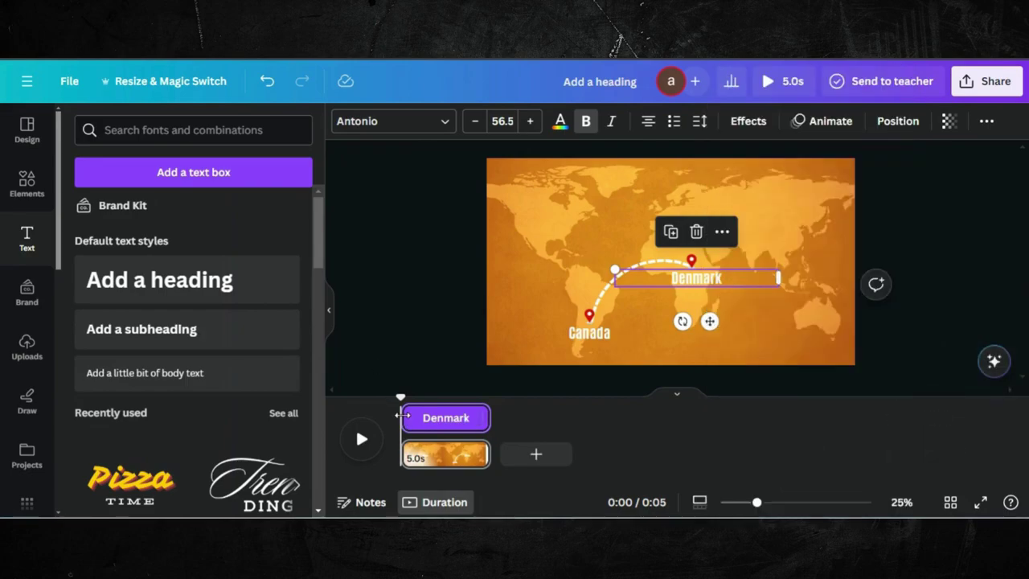
pyautogui.moveTo(402, 415); pyautogui.dragTo(423, 417)
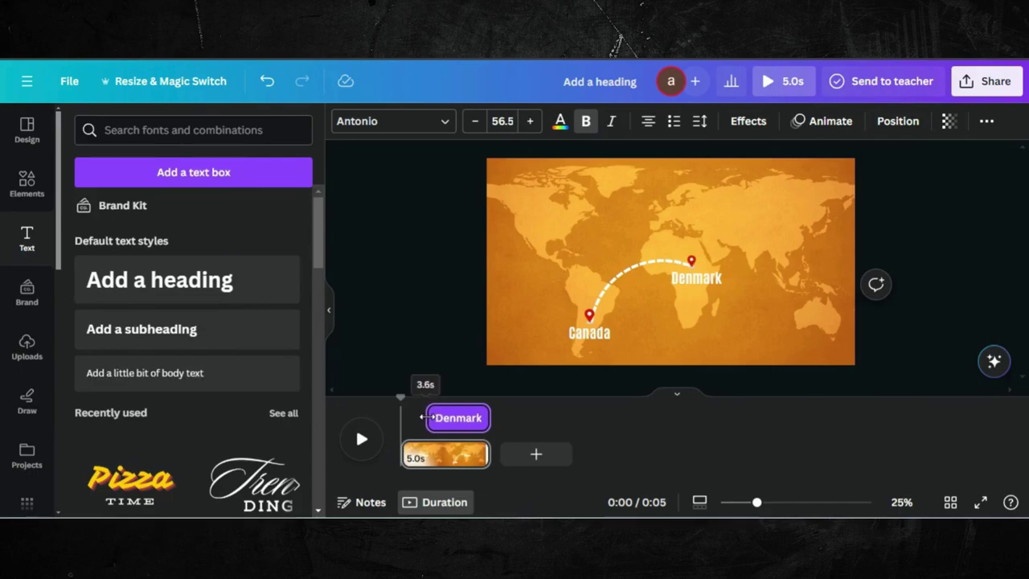
pyautogui.moveTo(424, 417); pyautogui.dragTo(424, 418)
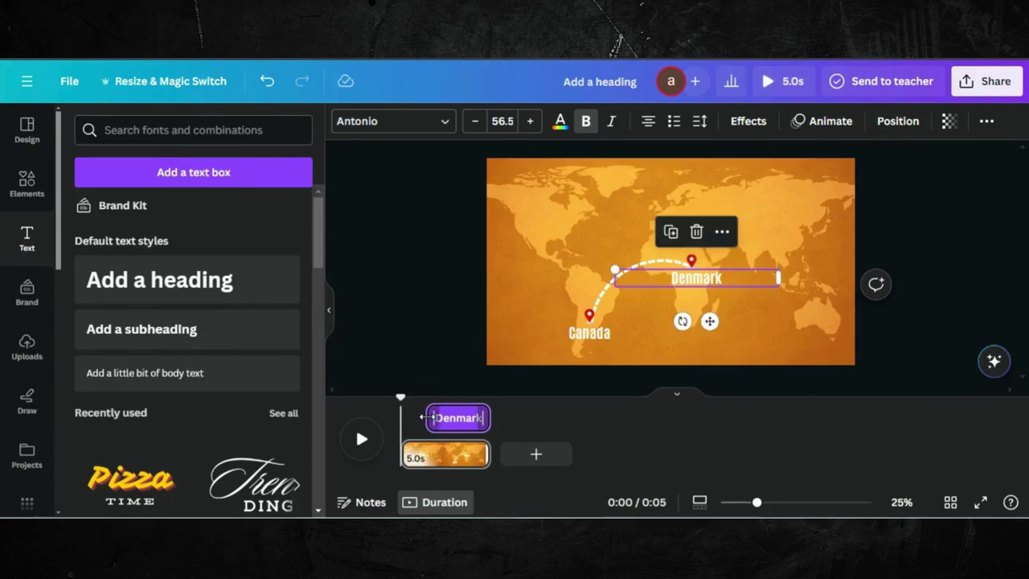
pyautogui.click(422, 299)
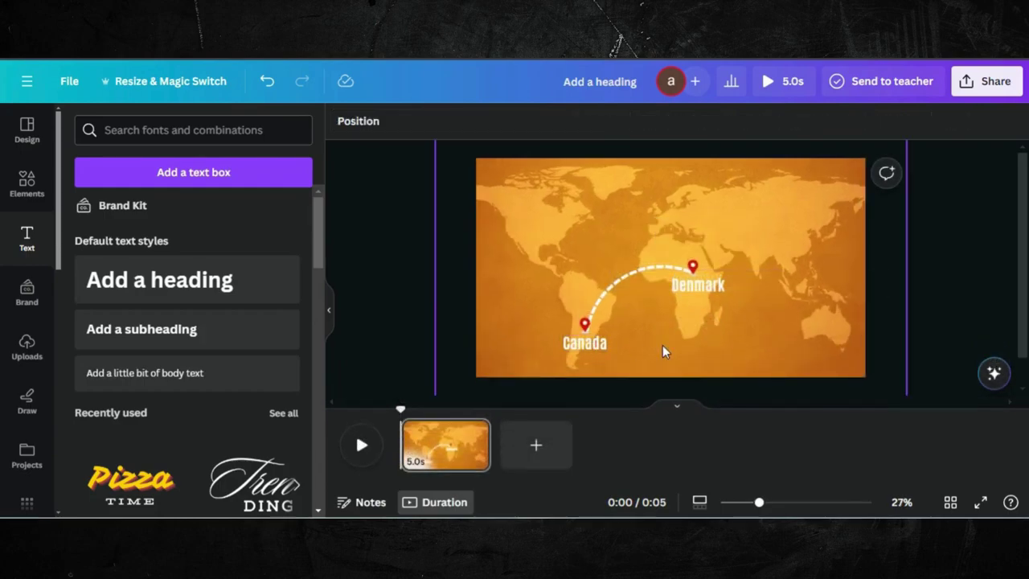
pyautogui.click(359, 450)
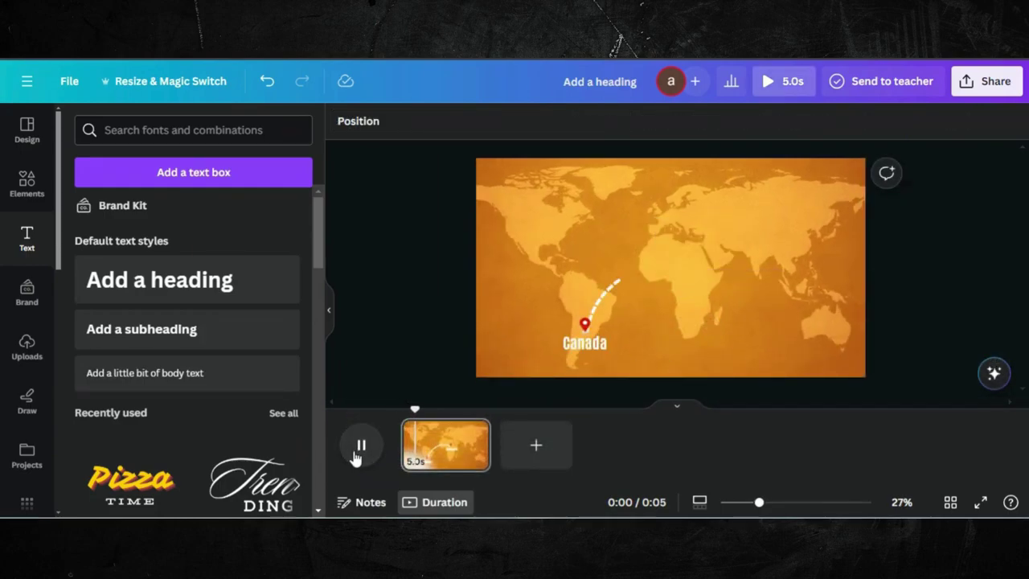